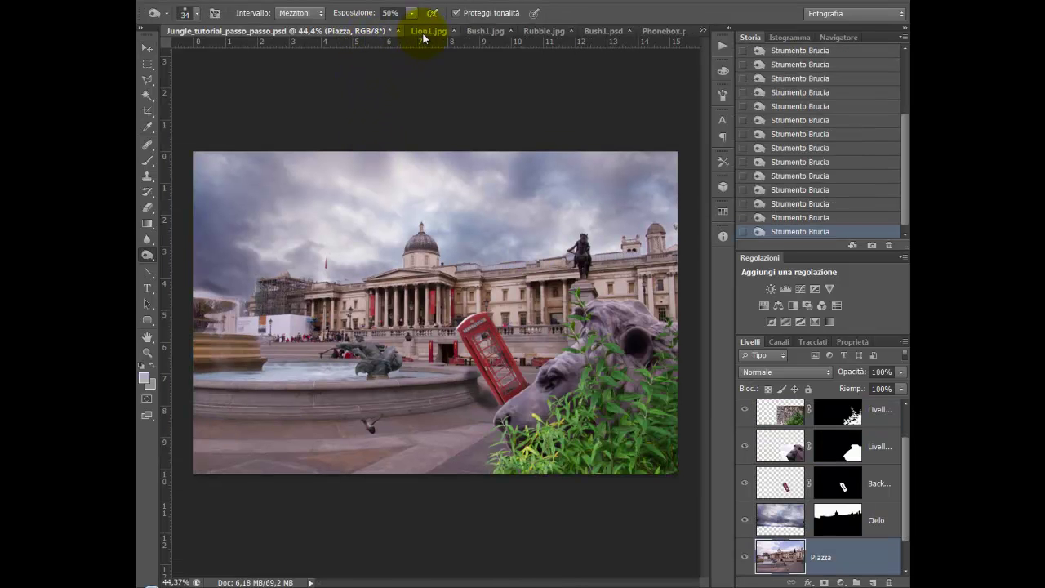
Bring the Lion1.jpg photo to the front with the Move tool active
{"action": "left_click", "coordinate": [422, 33]}
{"action": "key", "text": "v"}
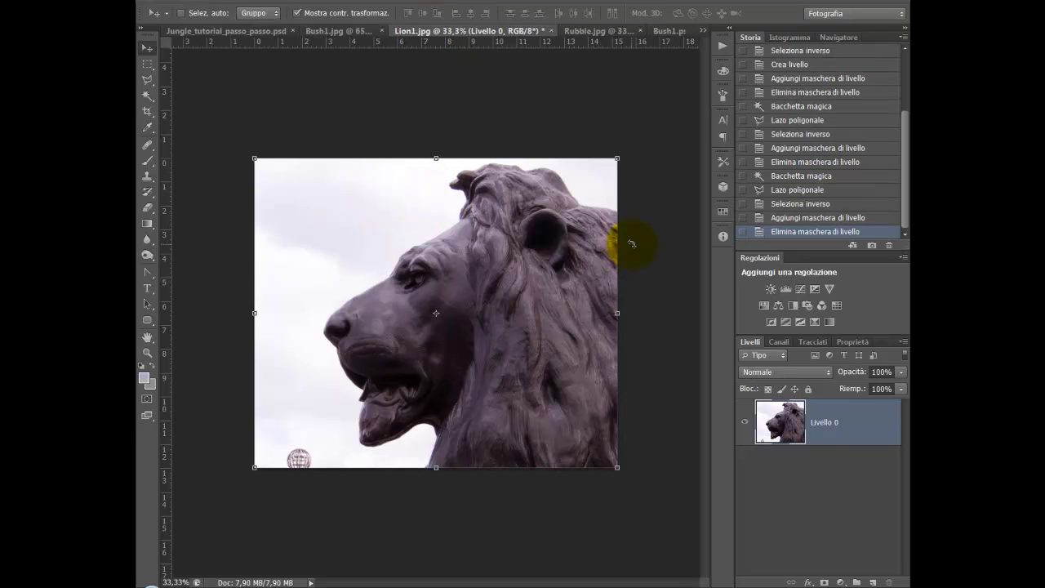
Select the white sky with the Magic Wand and add the bottom-left object via Polygonal Lasso
{"action": "left_click", "coordinate": [148, 98]}
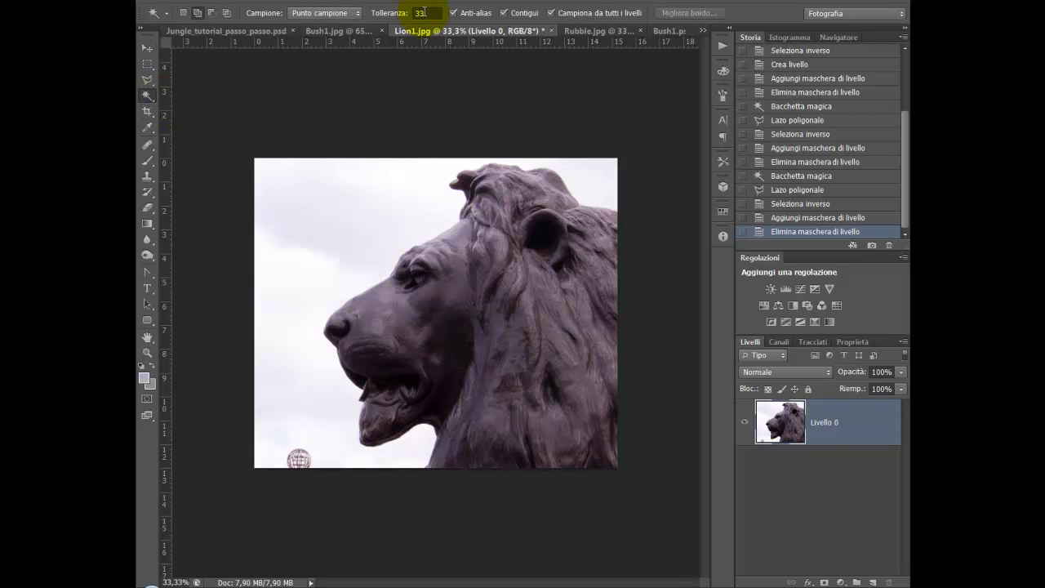
{"action": "left_click", "coordinate": [359, 196]}
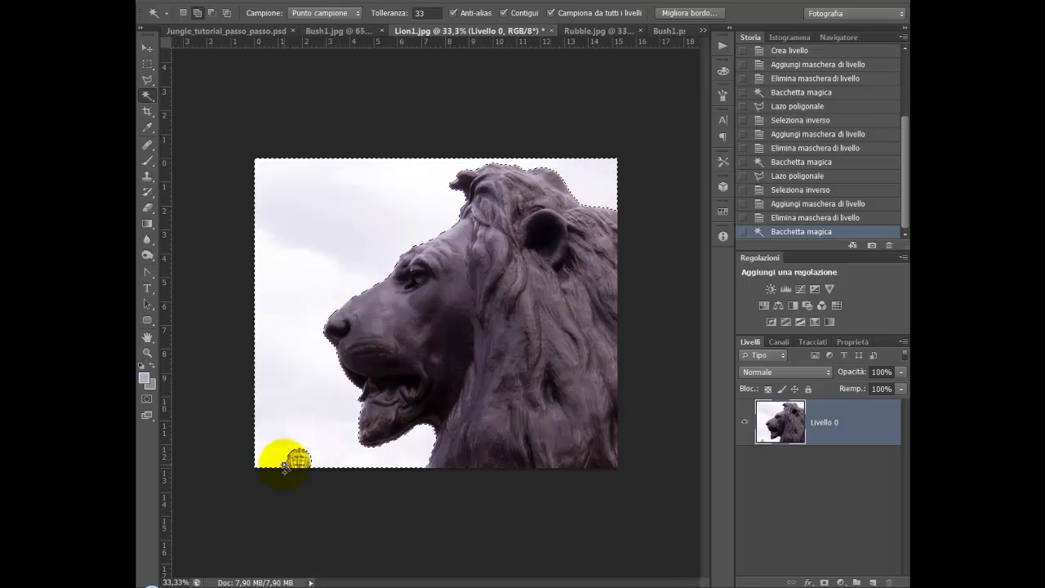
{"action": "left_click", "coordinate": [147, 81]}
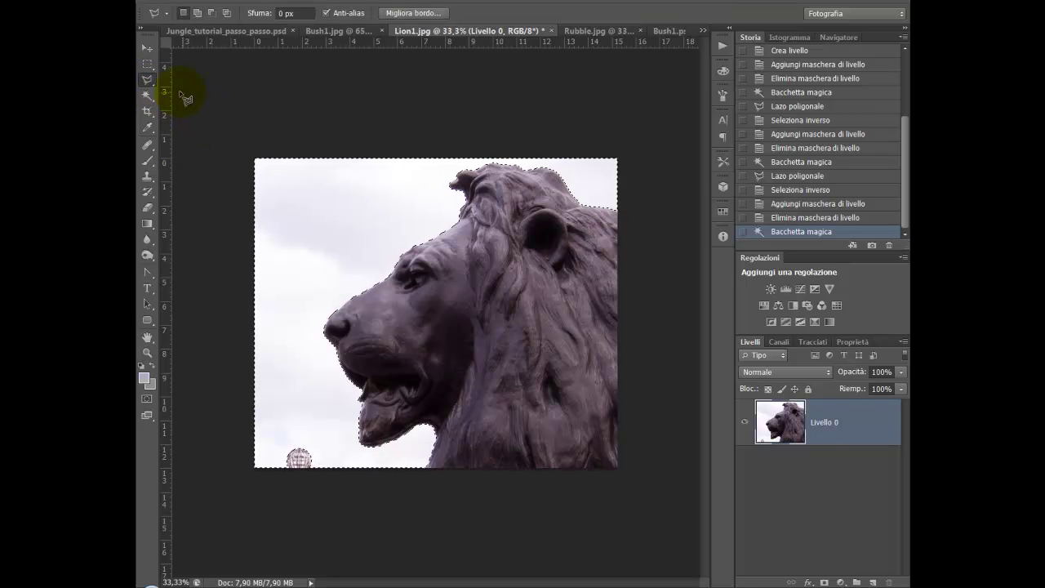
{"action": "key", "text": "shift"}
{"action": "left_click", "coordinate": [272, 466]}
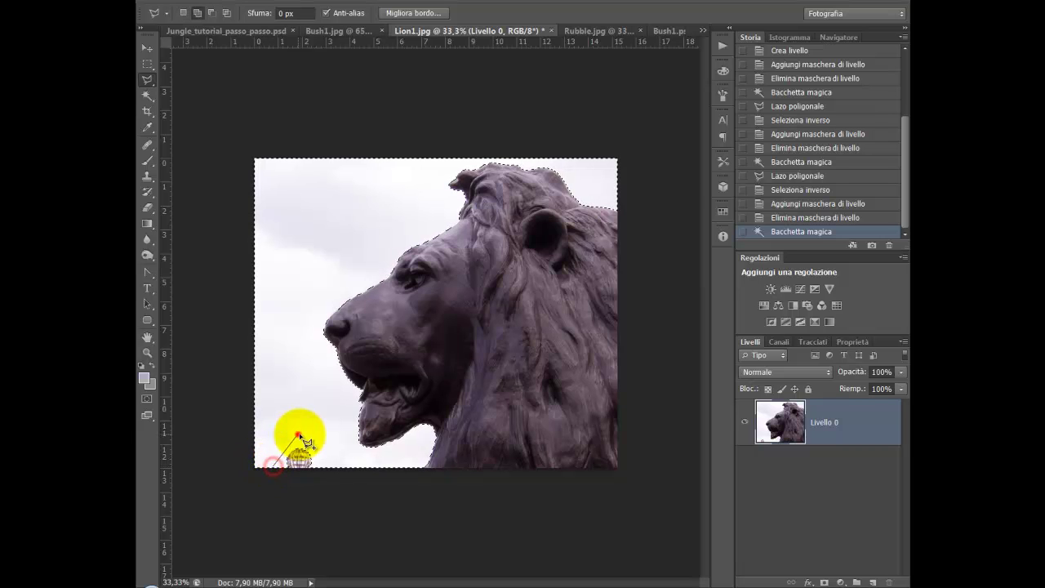
{"action": "left_click", "coordinate": [297, 431]}
{"action": "left_click", "coordinate": [326, 465]}
{"action": "left_click", "coordinate": [276, 467]}
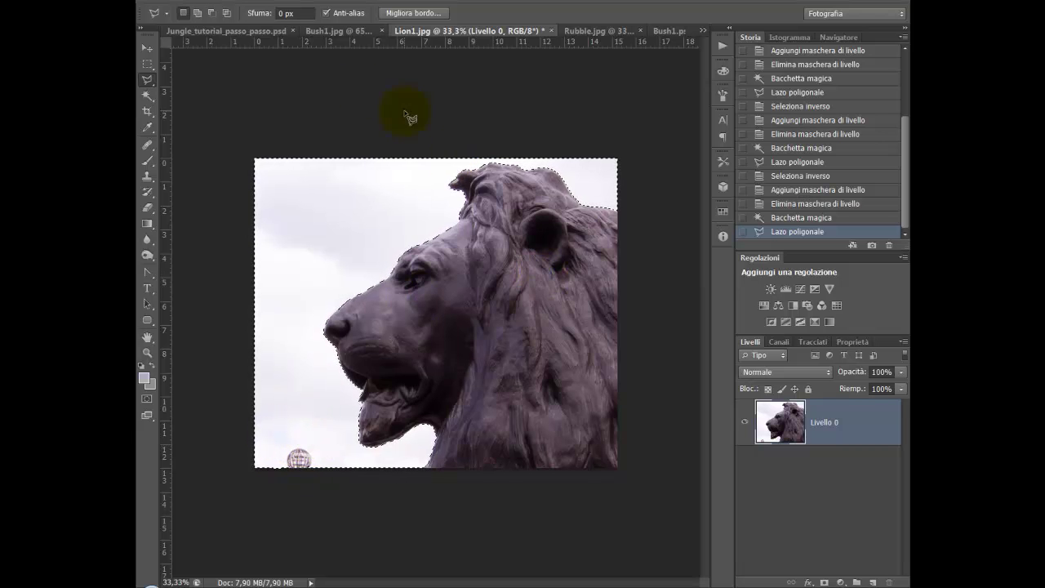
Invert the selection onto the lion and mask out the background
{"action": "left_click", "coordinate": [336, 1]}
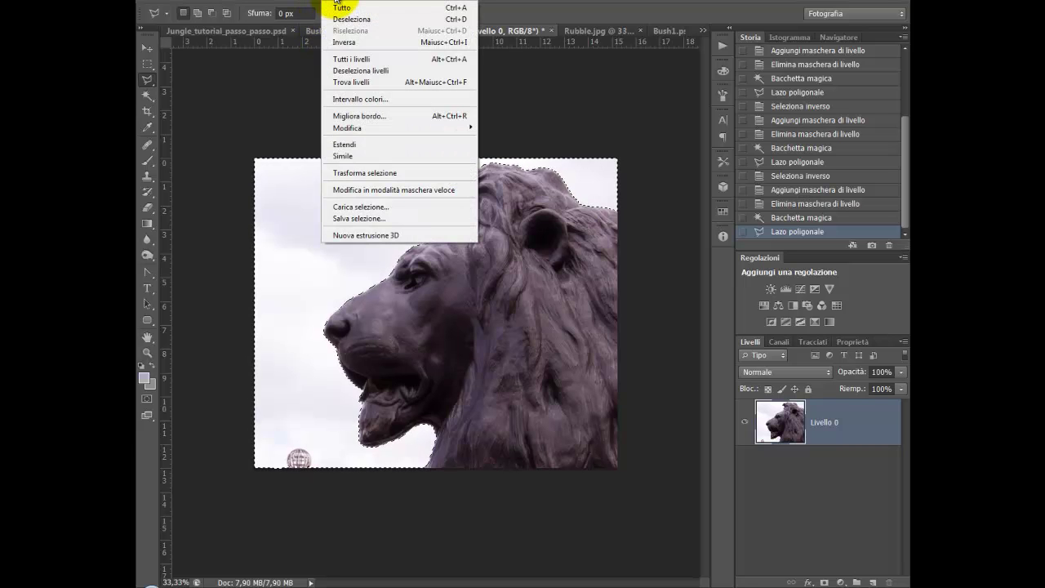
{"action": "left_click", "coordinate": [353, 44]}
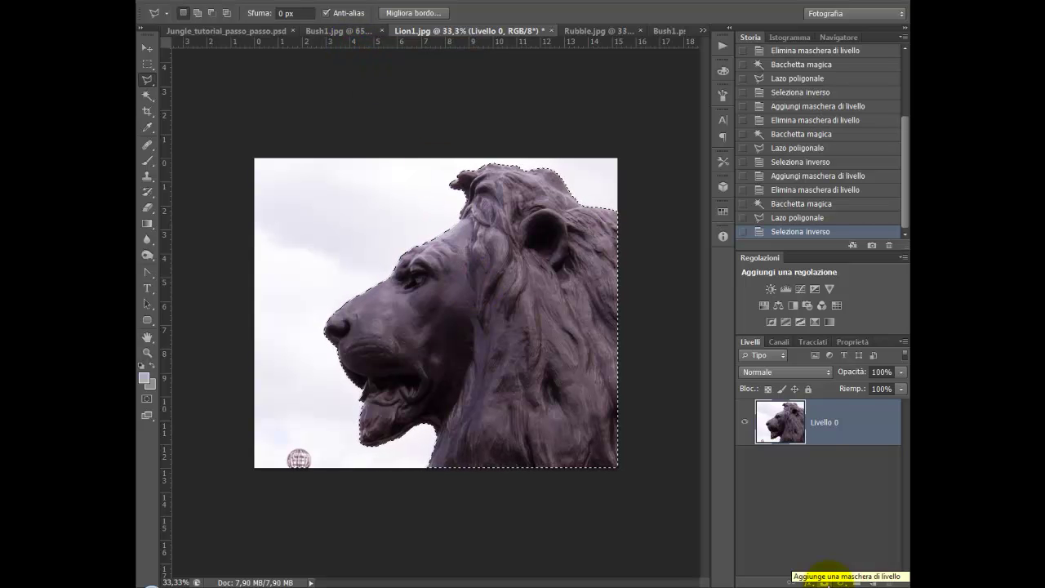
{"action": "left_click", "coordinate": [824, 581]}
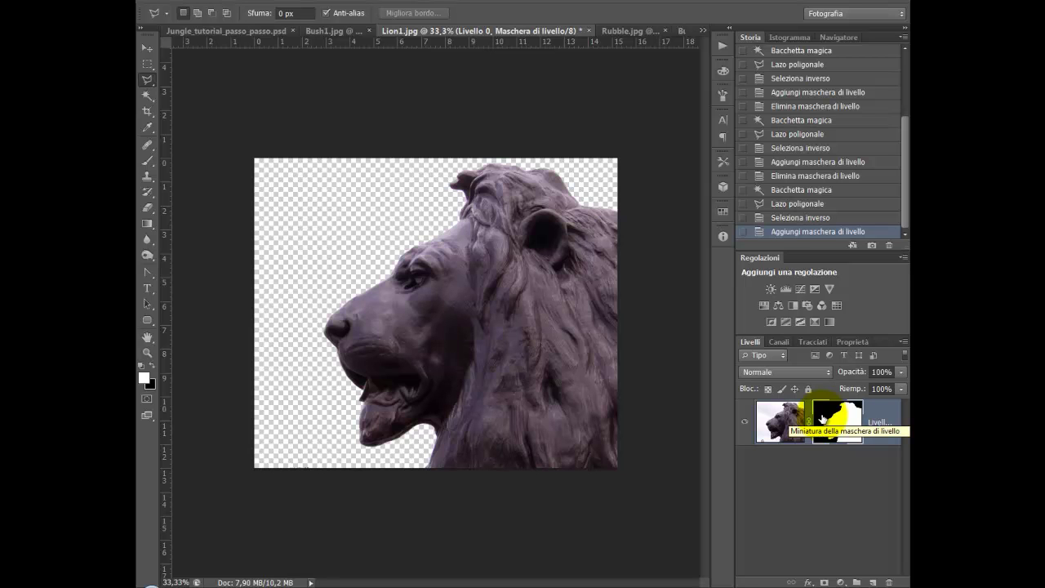
Switch to the Move tool for the masked lion layer
{"action": "left_click", "coordinate": [146, 50]}
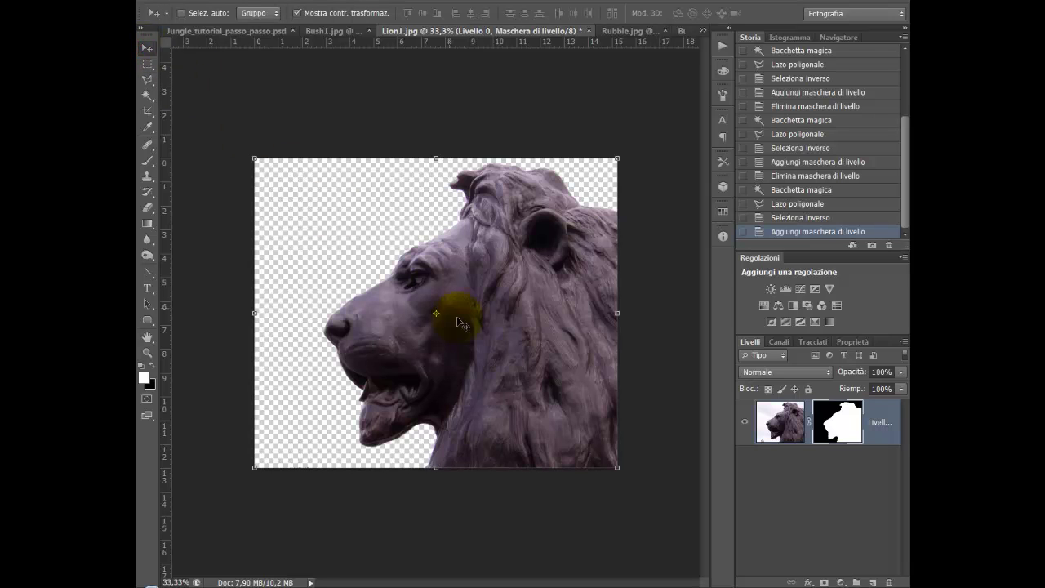
Drag the masked lion into Jungle_tutorial_passo_passo.psd and place it on the square's right side
{"action": "mouse_move", "coordinate": [478, 333]}
{"action": "left_mouse_down"}
{"action": "mouse_move", "coordinate": [414, 247]}
{"action": "mouse_move", "coordinate": [275, 116]}
{"action": "mouse_move", "coordinate": [240, 58]}
{"action": "mouse_move", "coordinate": [199, 46]}
{"action": "mouse_move", "coordinate": [283, 149]}
{"action": "left_mouse_up"}
{"action": "mouse_move", "coordinate": [387, 313]}
{"action": "left_mouse_down"}
{"action": "mouse_move", "coordinate": [508, 420]}
{"action": "mouse_move", "coordinate": [531, 396]}
{"action": "mouse_move", "coordinate": [536, 420]}
{"action": "mouse_move", "coordinate": [453, 382]}
{"action": "mouse_move", "coordinate": [518, 420]}
{"action": "left_mouse_up"}
{"action": "mouse_move", "coordinate": [469, 368]}
{"action": "left_mouse_down"}
{"action": "mouse_move", "coordinate": [555, 373]}
{"action": "mouse_move", "coordinate": [533, 402]}
{"action": "left_mouse_up"}
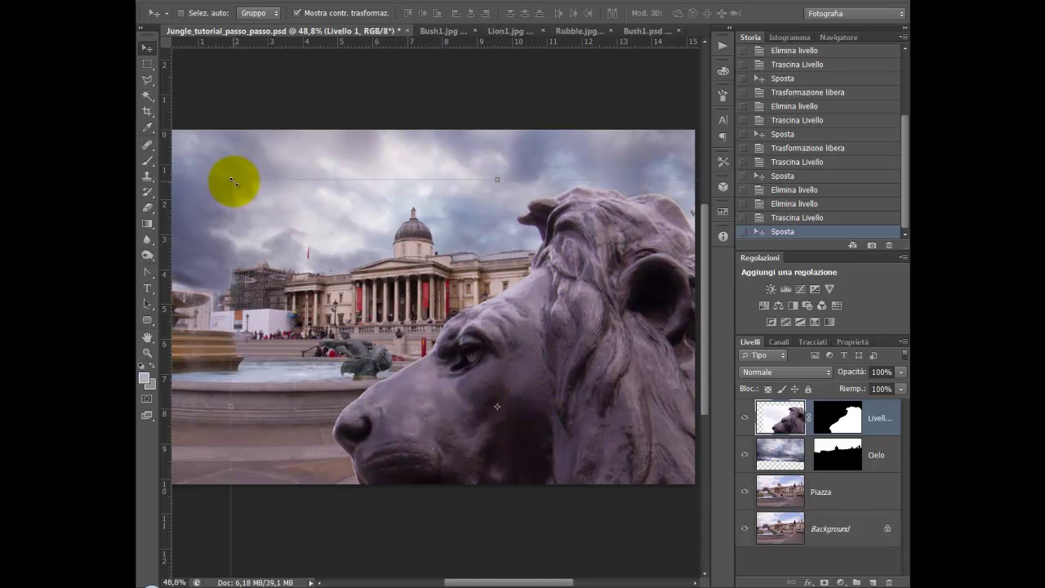
Scale the lion to about 51%, rotate it about -5°, and set it at the lower right
{"action": "left_click_drag", "start_coordinate": [232, 179], "coordinate": [440, 352]}
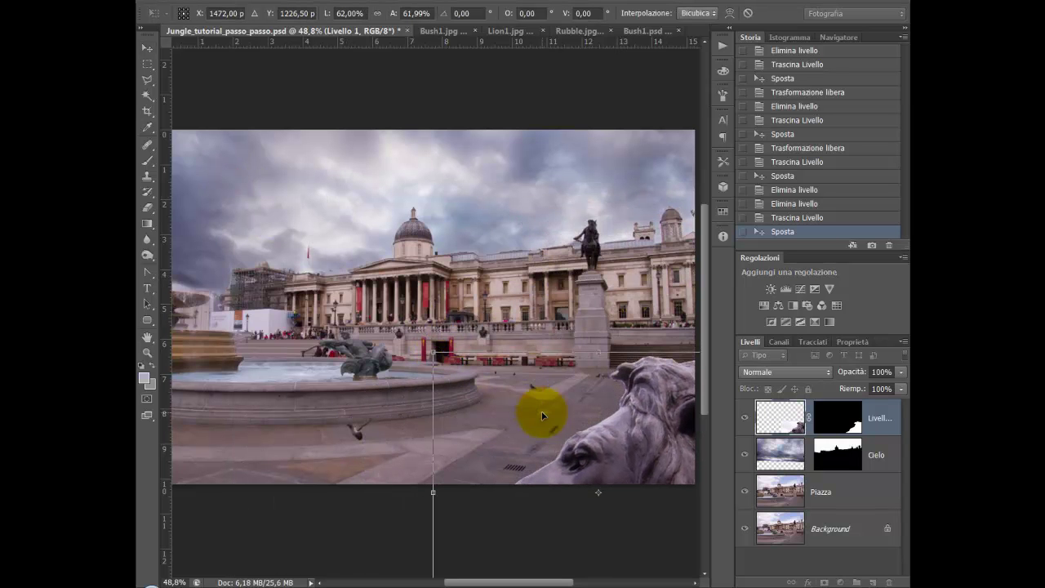
{"action": "left_click_drag", "start_coordinate": [628, 445], "coordinate": [535, 331]}
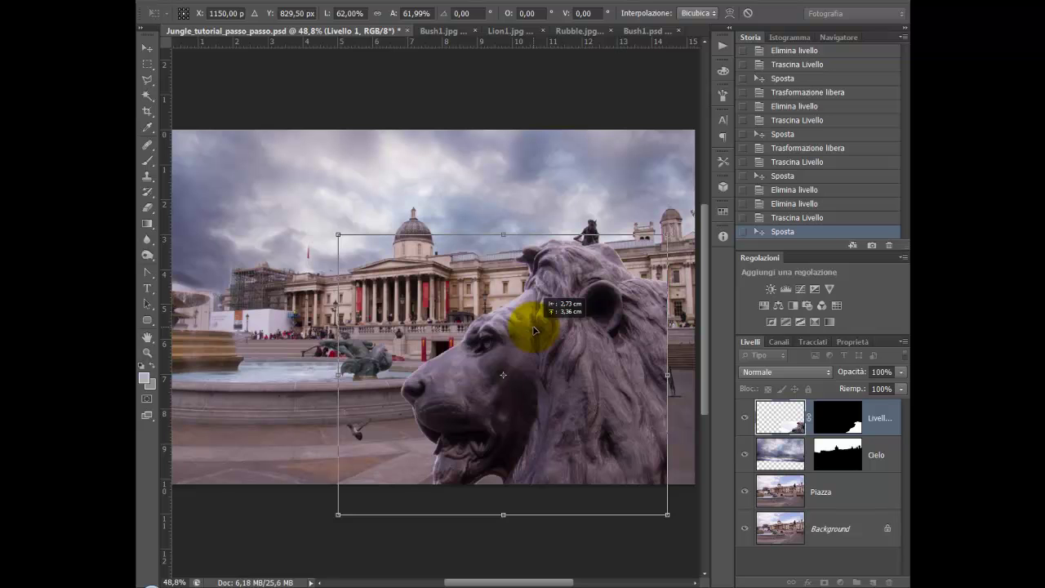
{"action": "left_click_drag", "start_coordinate": [341, 236], "coordinate": [400, 286]}
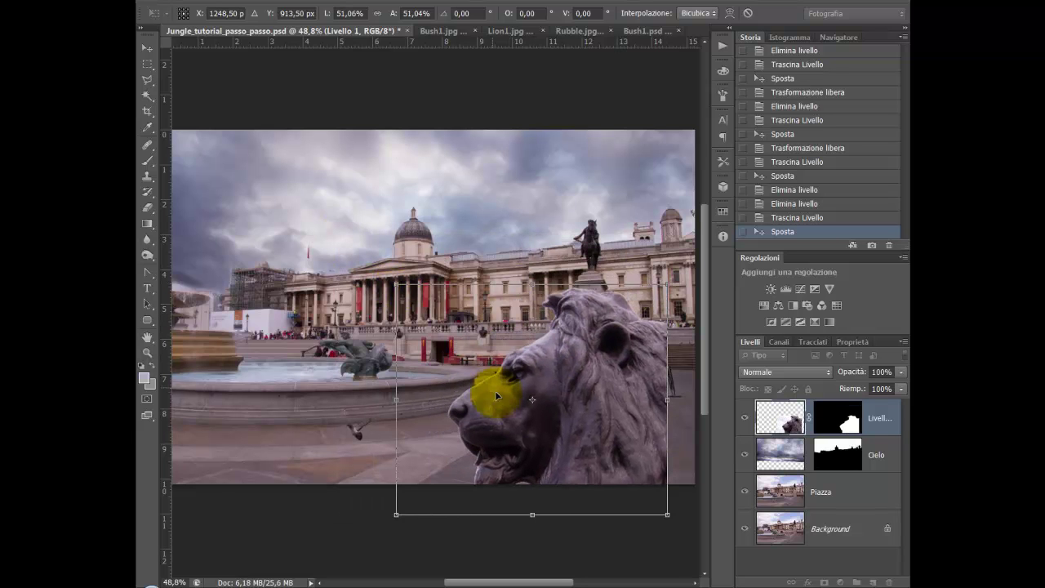
{"action": "left_click_drag", "start_coordinate": [490, 397], "coordinate": [535, 404]}
{"action": "mouse_move", "coordinate": [431, 529]}
{"action": "left_mouse_down"}
{"action": "mouse_move", "coordinate": [445, 555]}
{"action": "mouse_move", "coordinate": [438, 544]}
{"action": "left_mouse_up"}
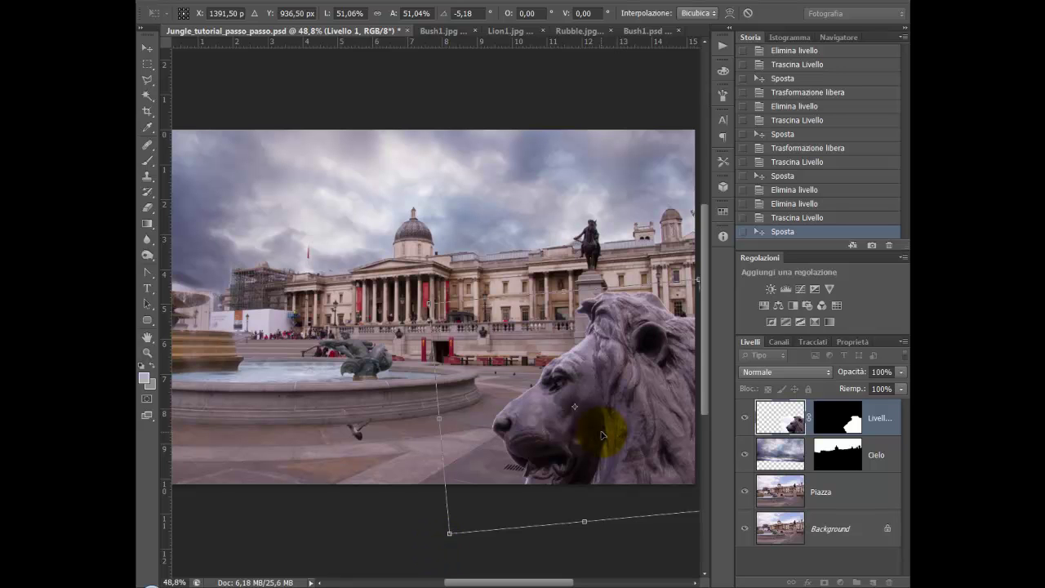
{"action": "key", "text": "Return"}
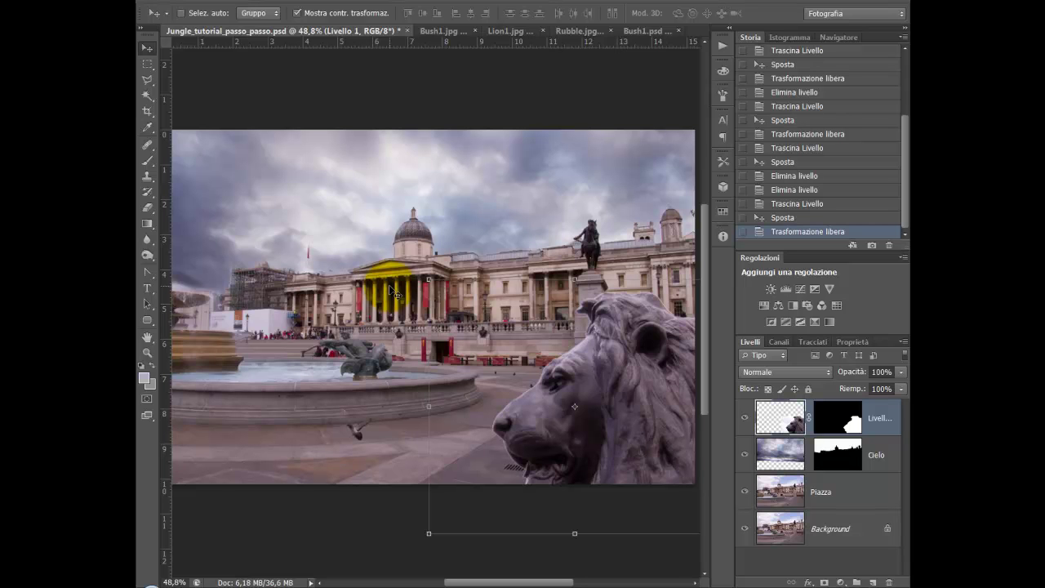
Switch to Bush1.jpg and open Immagine > Calcoli, showing Rosso and Verde channels combined
{"action": "left_click", "coordinate": [437, 33]}
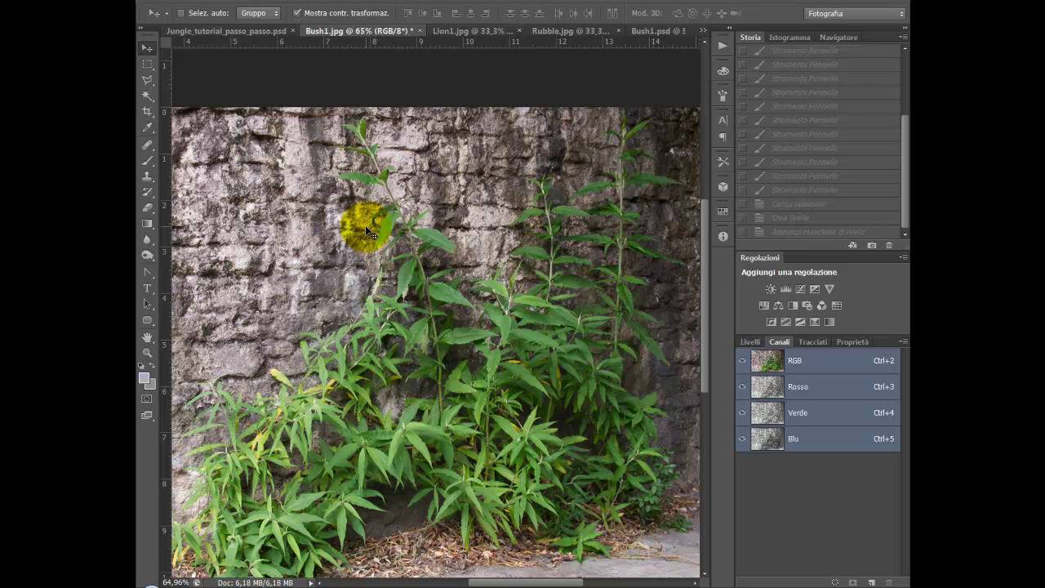
{"action": "left_click", "coordinate": [233, 2]}
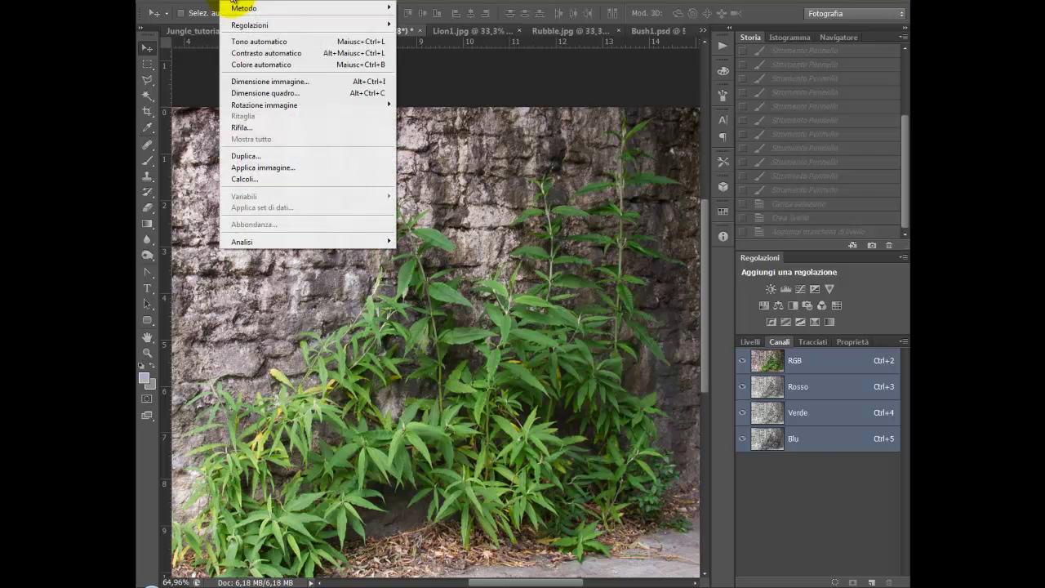
{"action": "left_click", "coordinate": [267, 179]}
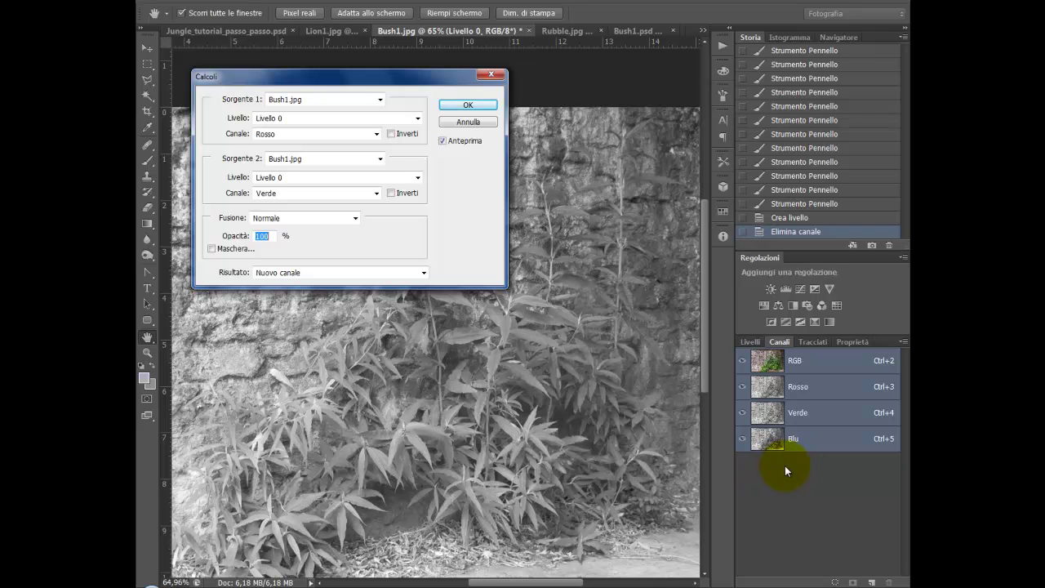
Set the Calcoli sources to Bush1 Blu and Bush1 Verde
{"action": "left_click", "coordinate": [316, 217]}
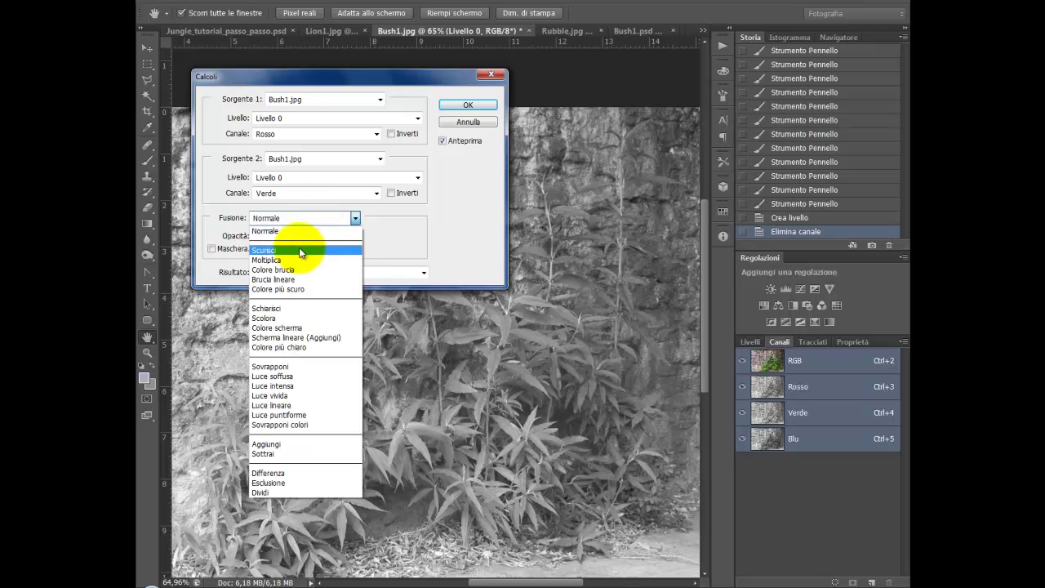
{"action": "left_click", "coordinate": [299, 251]}
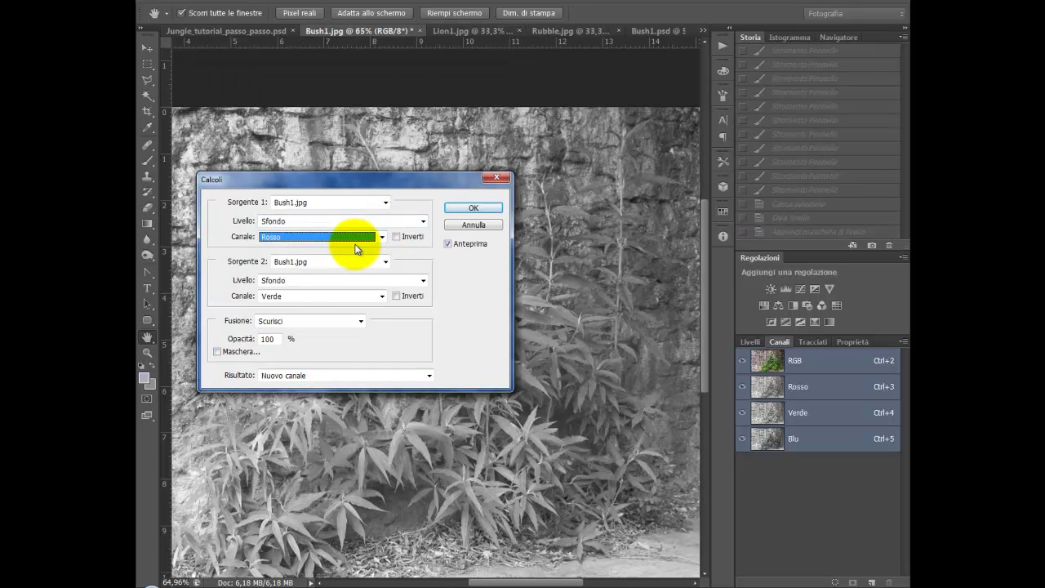
{"action": "left_click", "coordinate": [306, 237]}
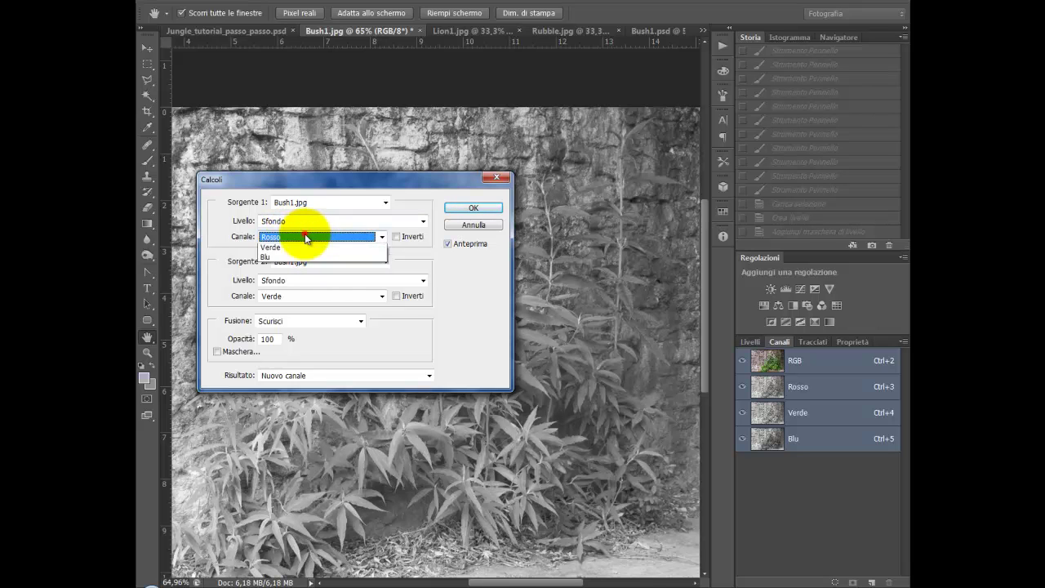
{"action": "left_click", "coordinate": [285, 280]}
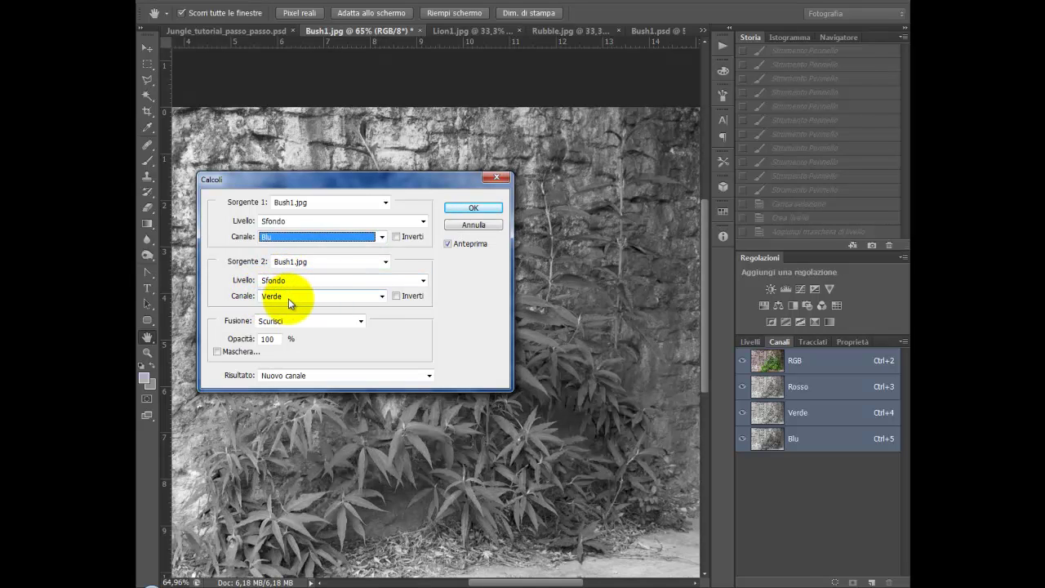
{"action": "left_click", "coordinate": [288, 299]}
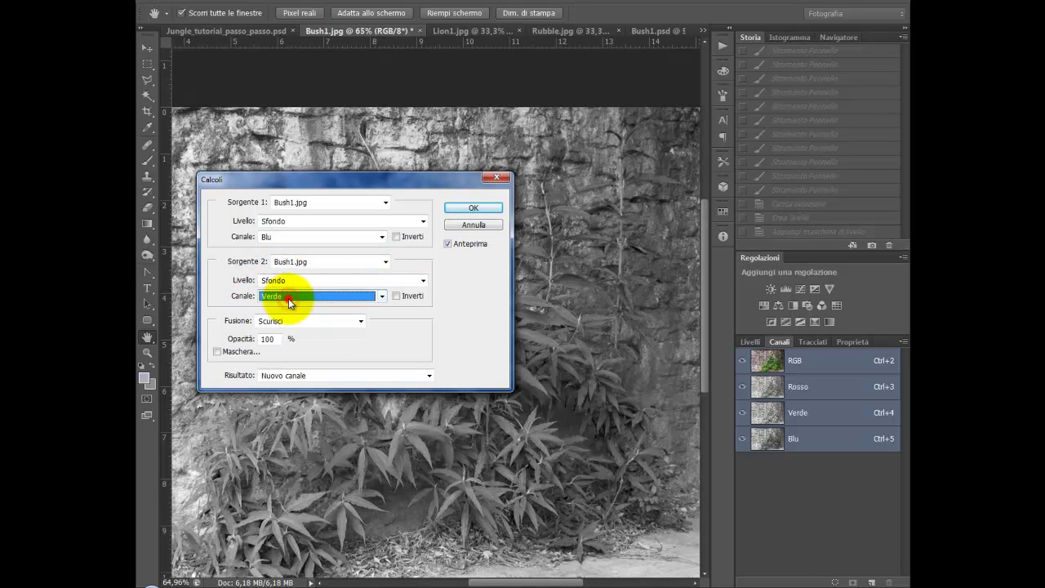
Try several blend modes and settle on Differenza, with the preview visible
{"action": "left_click_drag", "start_coordinate": [396, 179], "coordinate": [517, 272]}
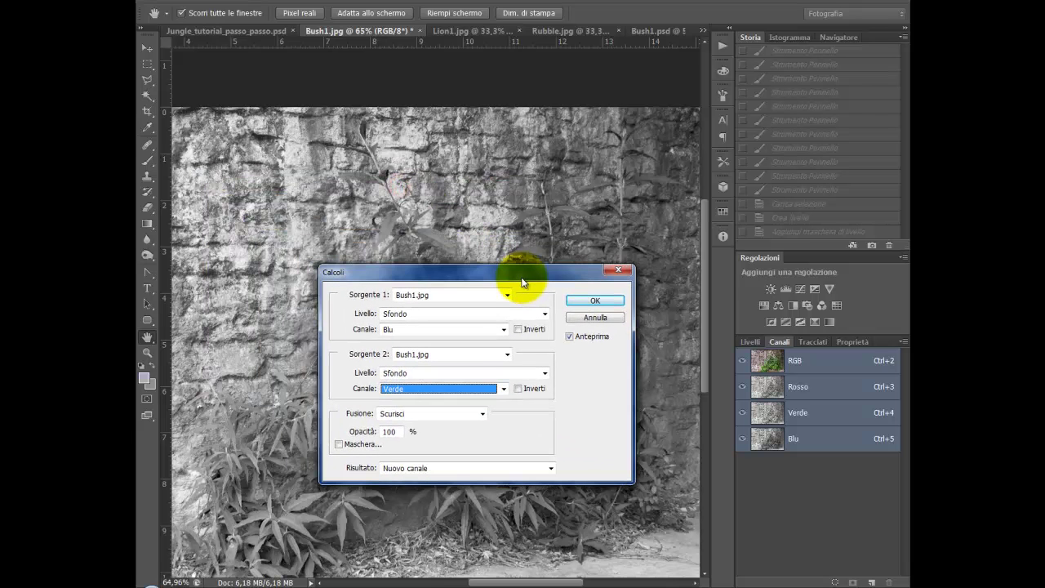
{"action": "left_click", "coordinate": [430, 417]}
{"action": "left_click", "coordinate": [412, 324]}
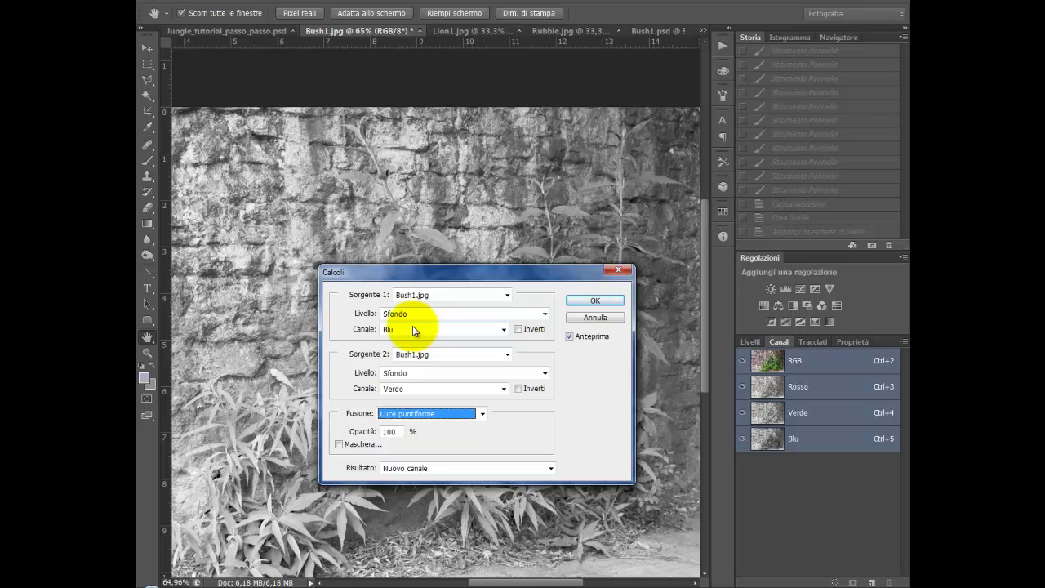
{"action": "key", "text": "Down"}
{"action": "key", "text": "Down"}
{"action": "key", "text": "Down"}
{"action": "key", "text": "Down"}
{"action": "key", "text": "Up"}
{"action": "key", "text": "Up"}
{"action": "key", "text": "Up"}
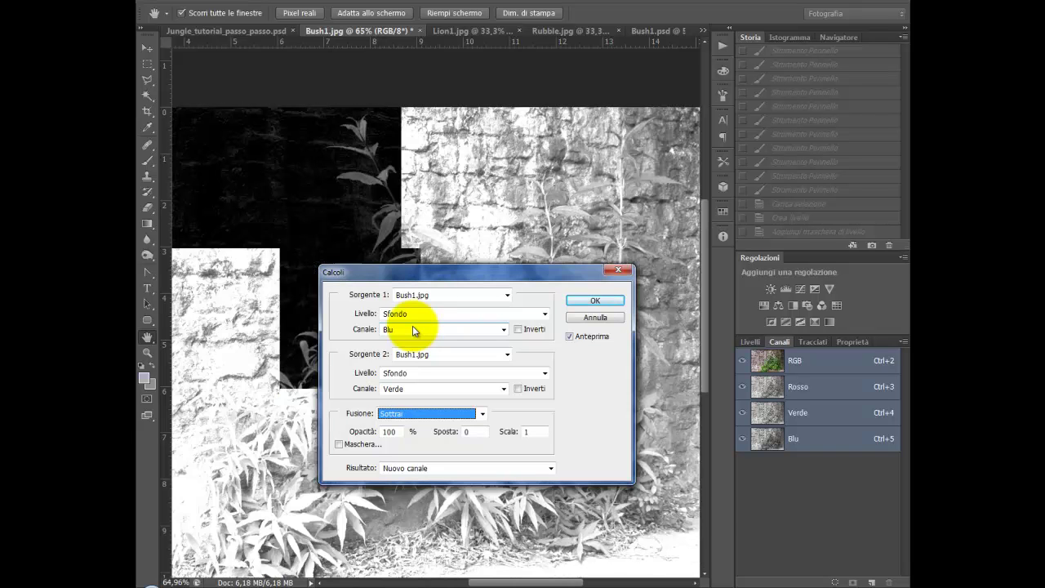
{"action": "key", "text": "Down"}
{"action": "key", "text": "Down"}
{"action": "key", "text": "Down"}
{"action": "key", "text": "Up"}
{"action": "key", "text": "Up"}
{"action": "key", "text": "Up"}
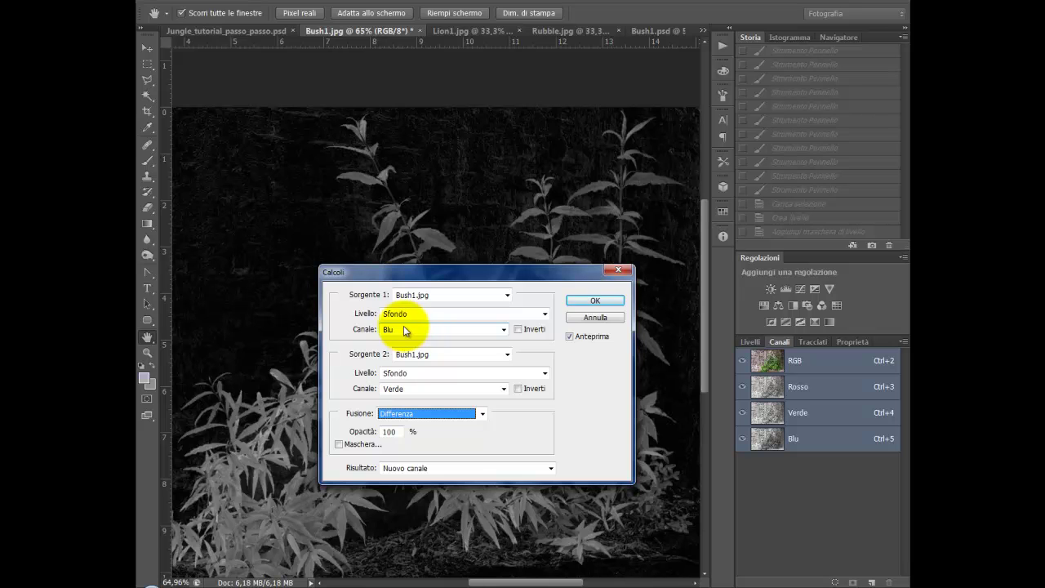
{"action": "left_click_drag", "start_coordinate": [486, 269], "coordinate": [359, 73]}
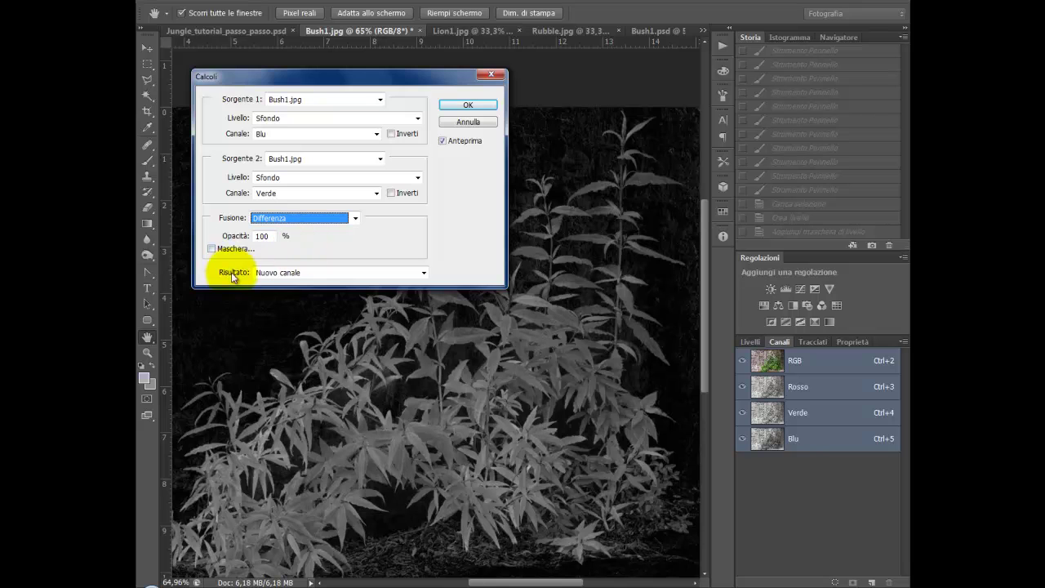
Create the Alfa 1 channel and apply Levels with input 16 / 1,00 / 91
{"action": "left_click", "coordinate": [466, 105]}
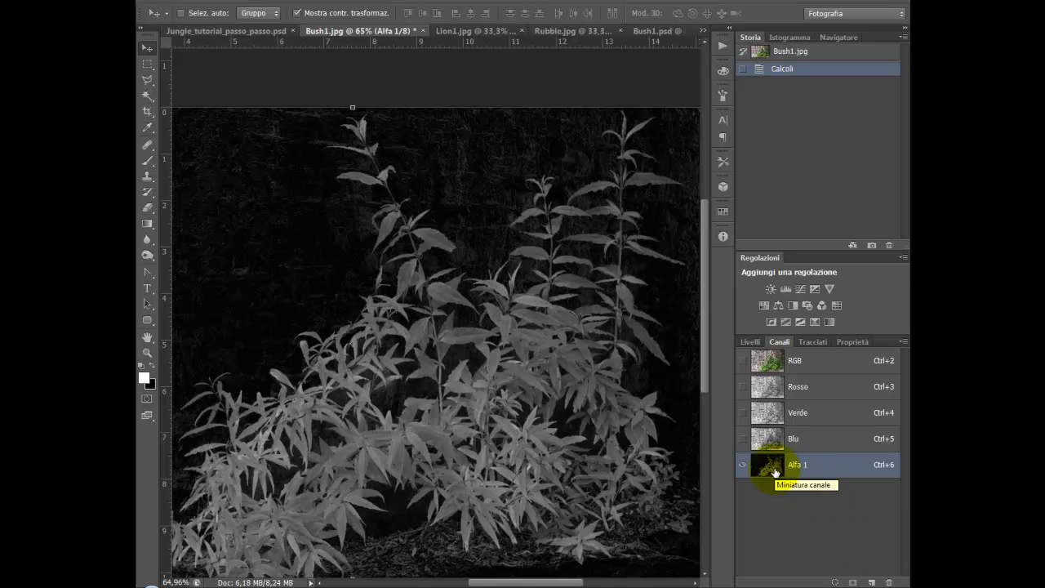
{"action": "left_click", "coordinate": [235, 1]}
{"action": "mouse_move", "coordinate": [250, 25]}
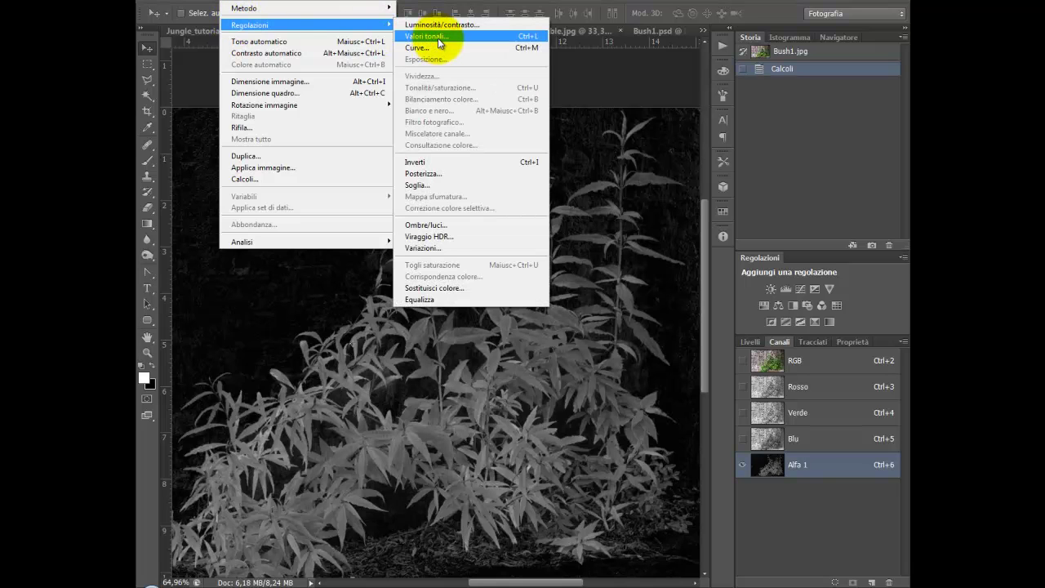
{"action": "left_click", "coordinate": [437, 38]}
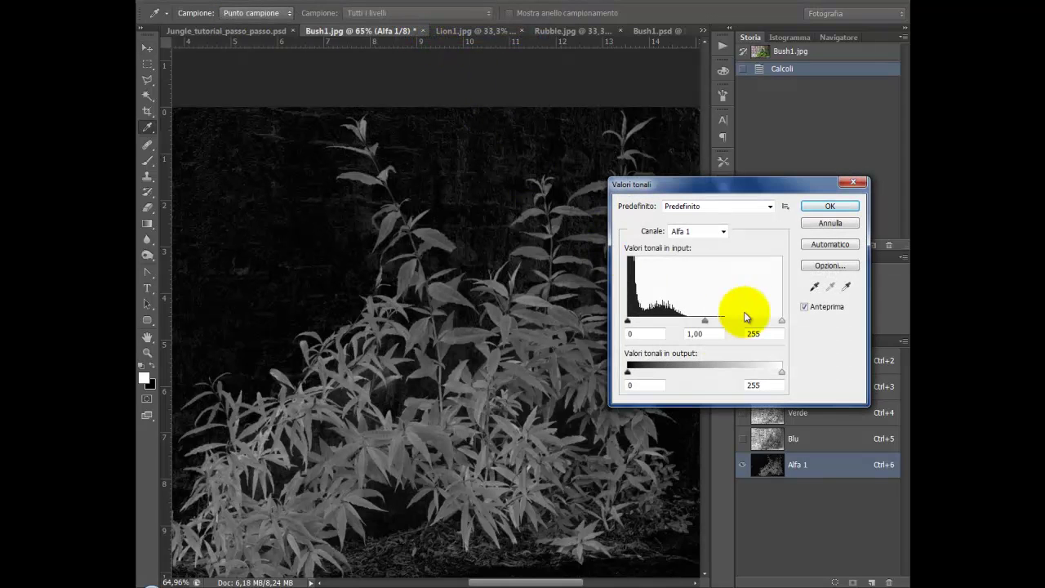
{"action": "left_click_drag", "start_coordinate": [706, 323], "coordinate": [655, 328]}
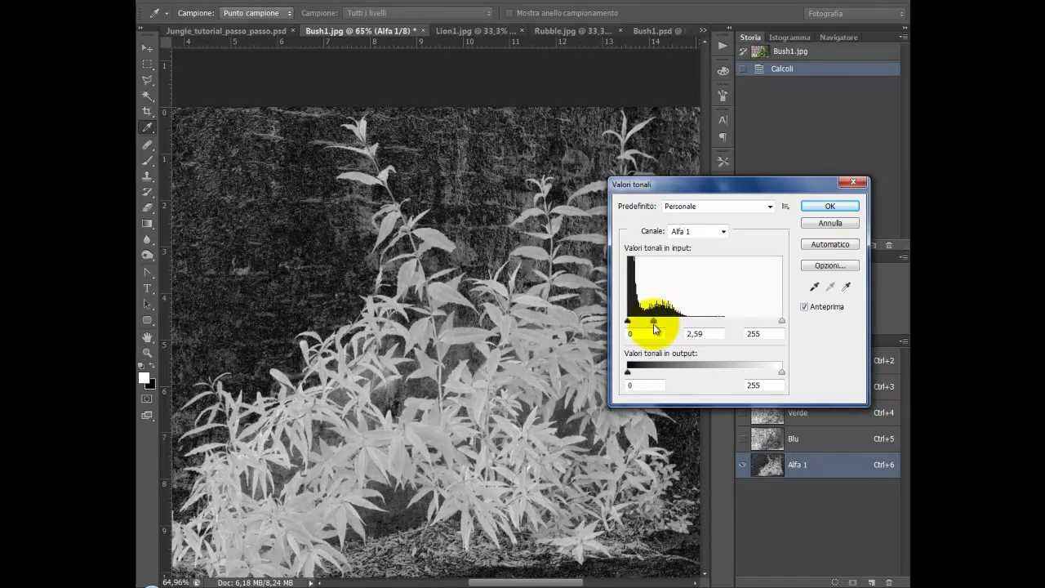
{"action": "left_click_drag", "start_coordinate": [654, 329], "coordinate": [645, 324]}
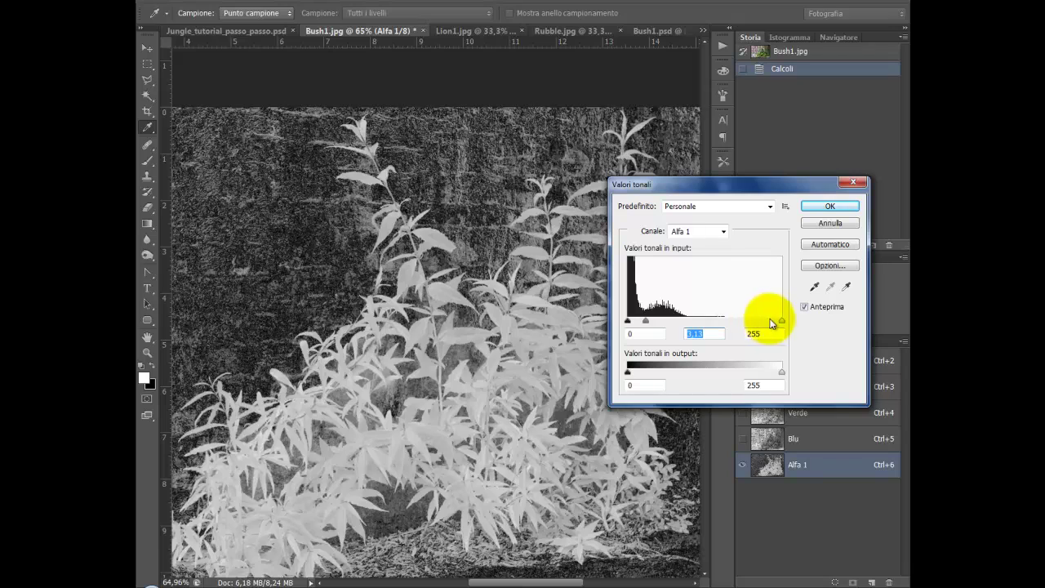
{"action": "left_click_drag", "start_coordinate": [781, 321], "coordinate": [655, 325]}
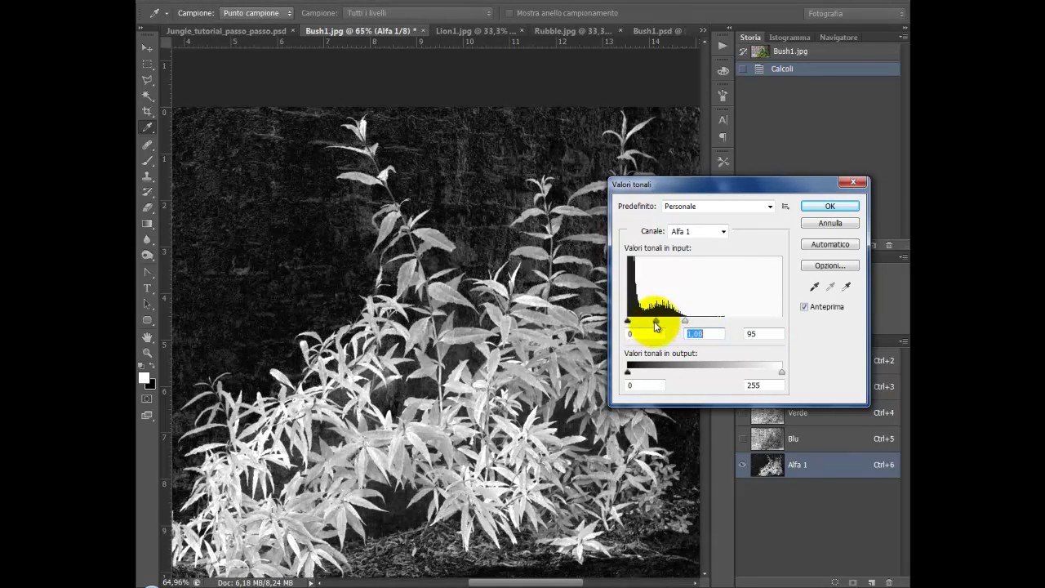
{"action": "left_click_drag", "start_coordinate": [627, 321], "coordinate": [635, 323]}
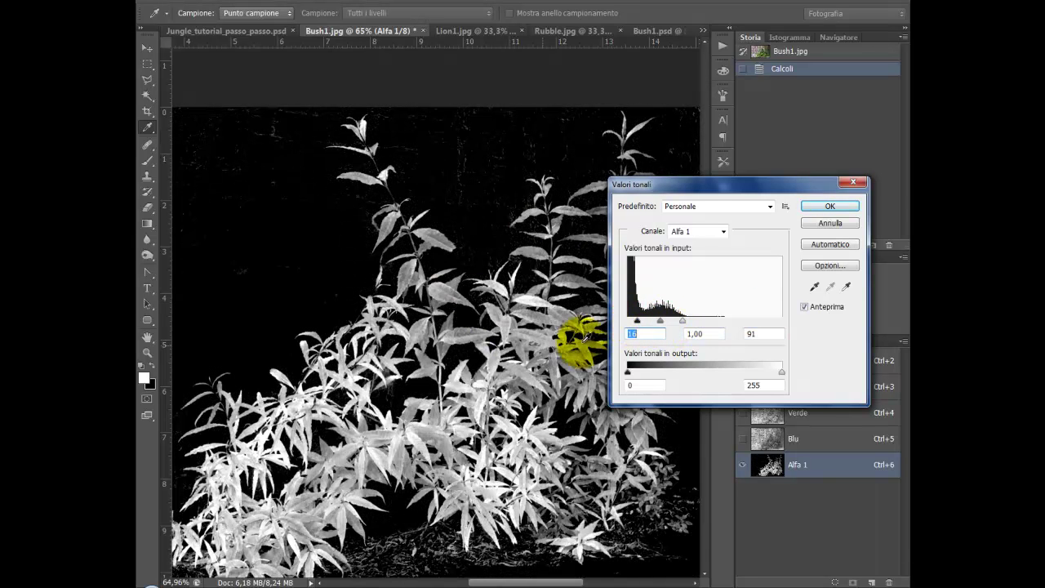
{"action": "left_click_drag", "start_coordinate": [745, 185], "coordinate": [744, 139]}
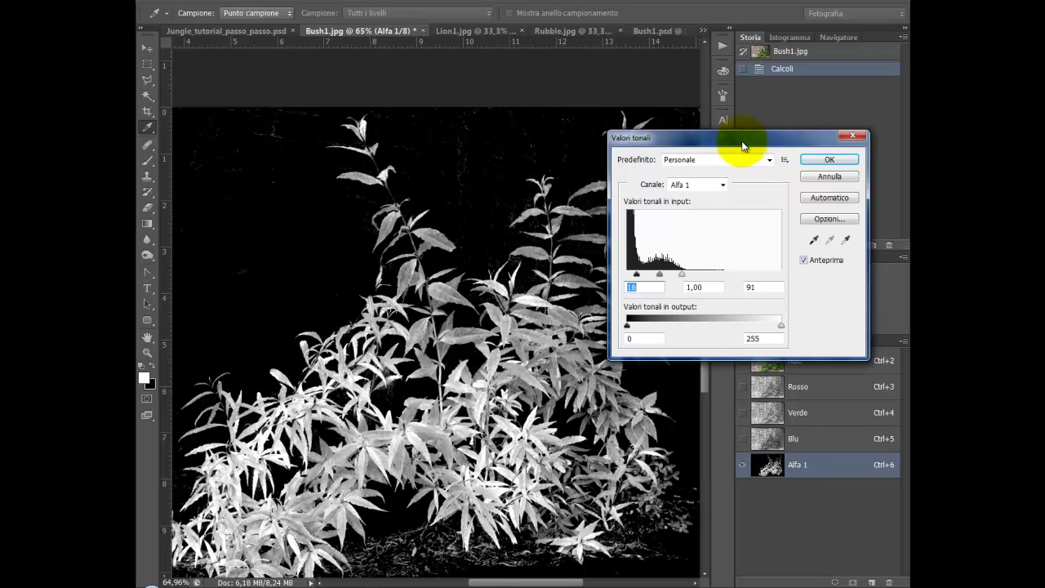
{"action": "left_click", "coordinate": [831, 160]}
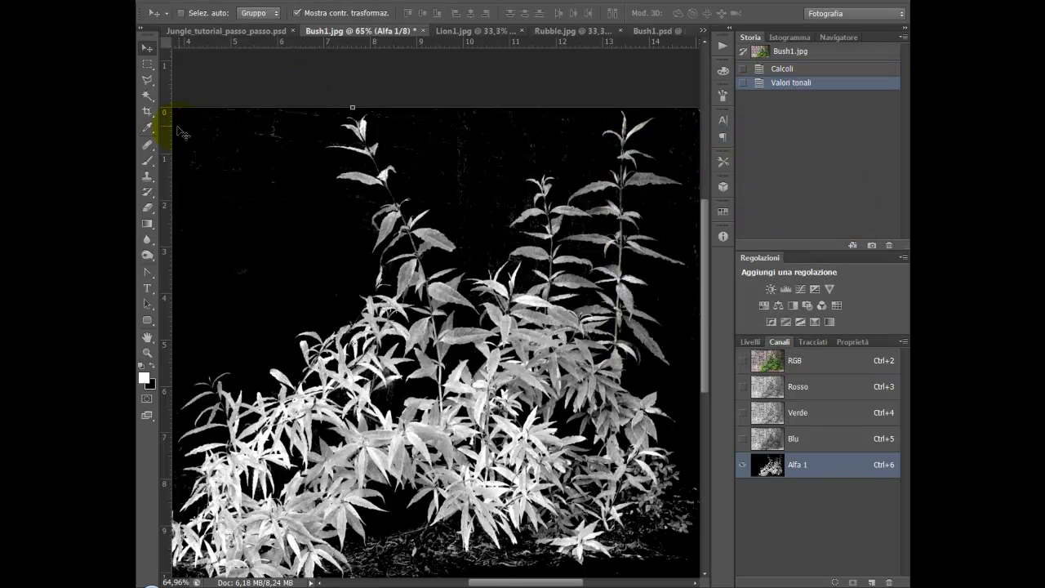
Set the Brush to Luce soffusa mode and brighten the leaves in the bush's centre
{"action": "left_click", "coordinate": [148, 167]}
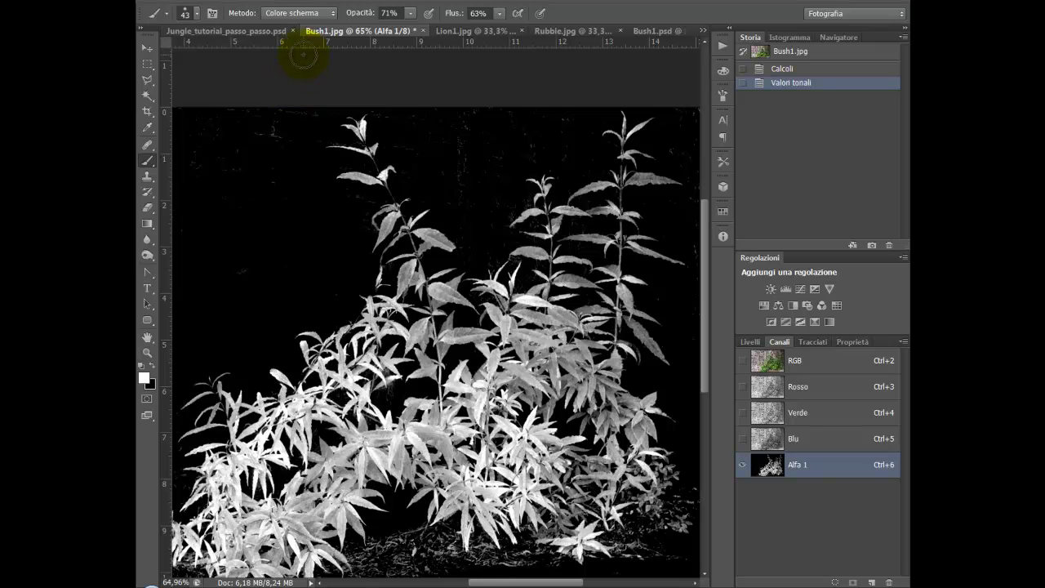
{"action": "left_click", "coordinate": [304, 14]}
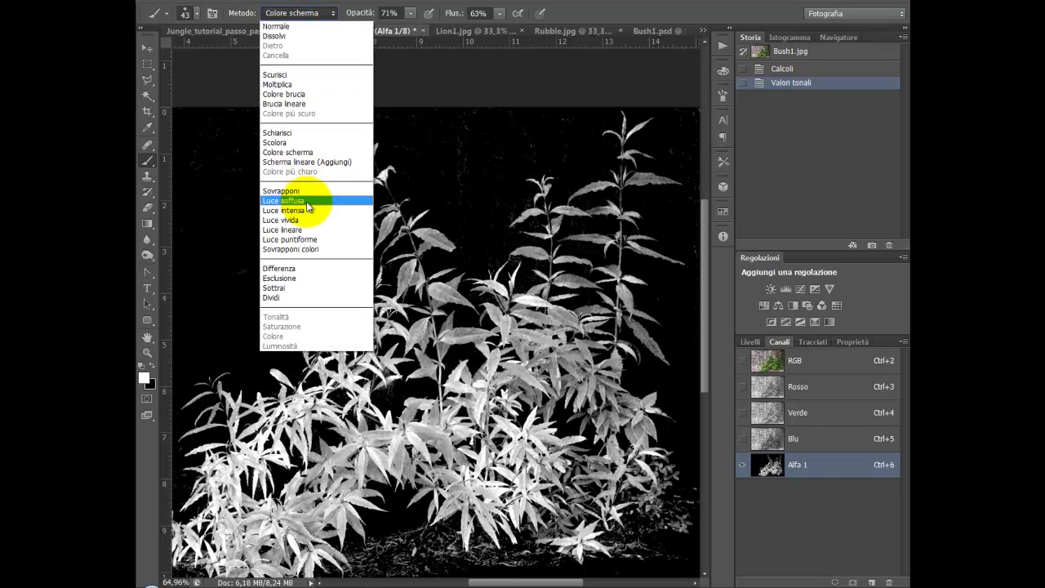
{"action": "left_click", "coordinate": [307, 201]}
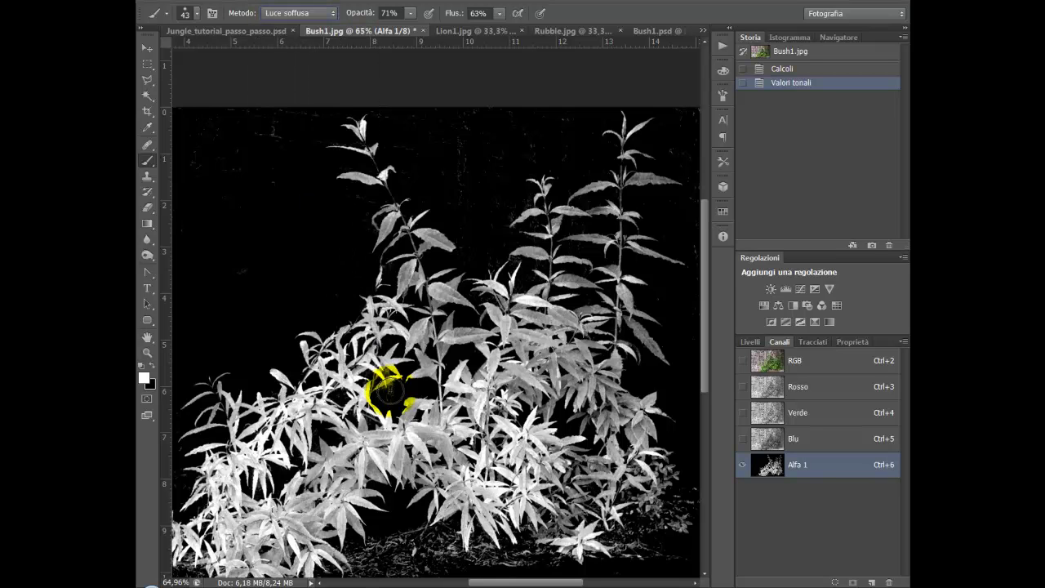
{"action": "left_click", "coordinate": [518, 363]}
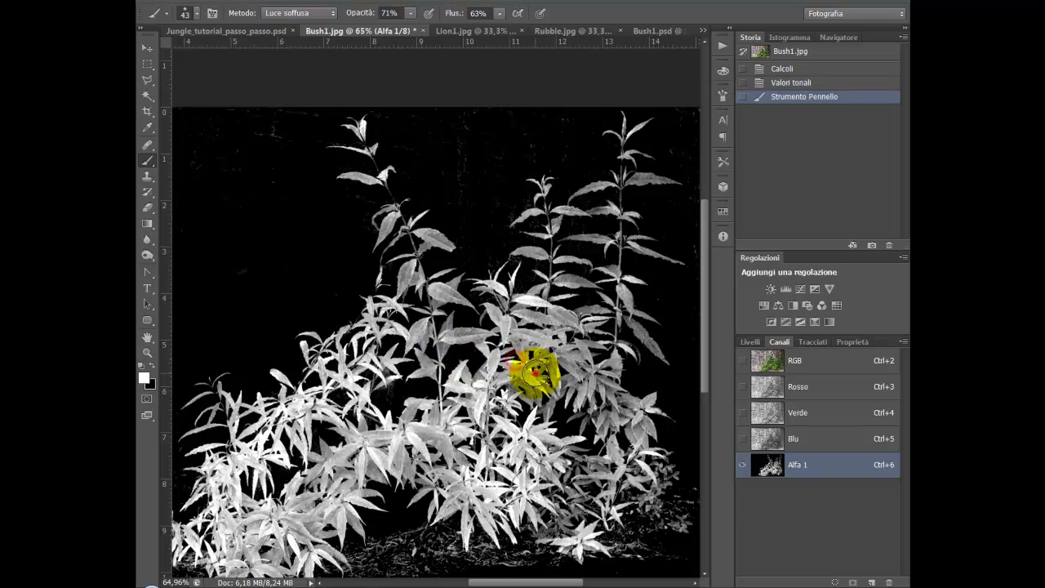
{"action": "left_click", "coordinate": [525, 377]}
{"action": "left_click", "coordinate": [539, 351]}
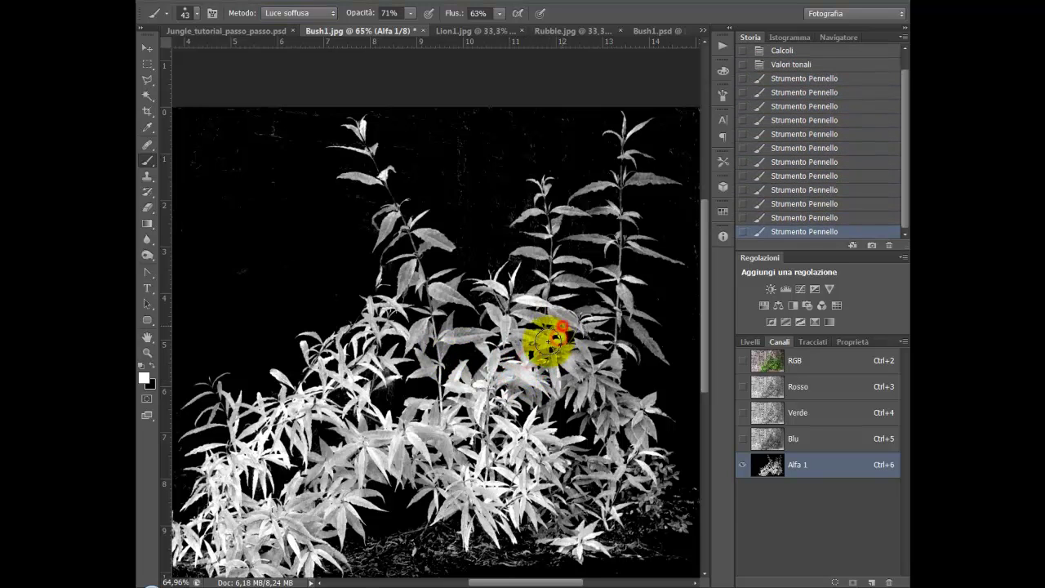
{"action": "left_click", "coordinate": [535, 337]}
{"action": "left_click", "coordinate": [531, 333]}
{"action": "left_click", "coordinate": [529, 334]}
{"action": "left_click", "coordinate": [490, 334]}
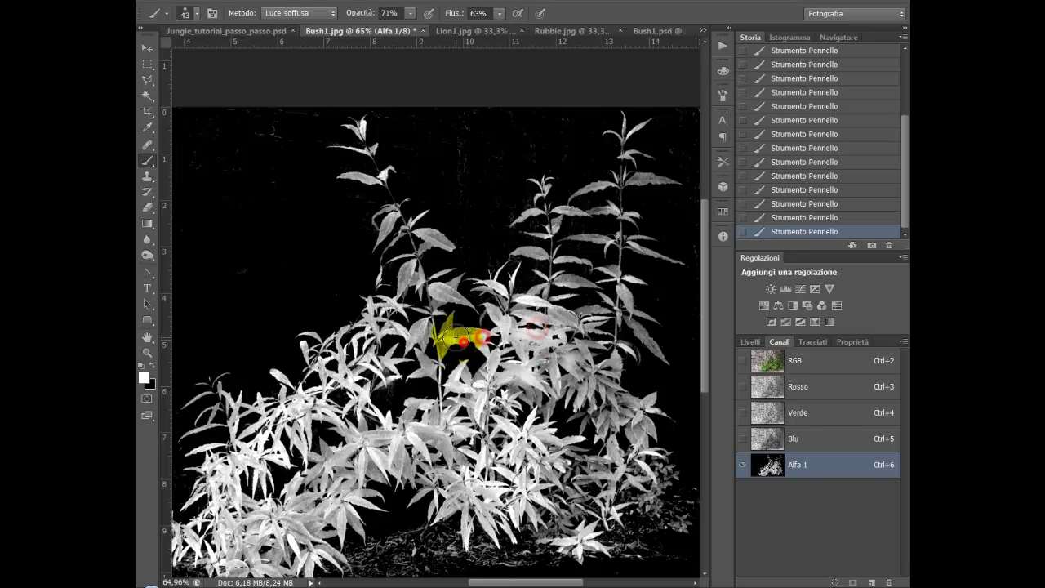
Brighten the bush's upper leaves and those along the middle stem
{"action": "left_click", "coordinate": [438, 282]}
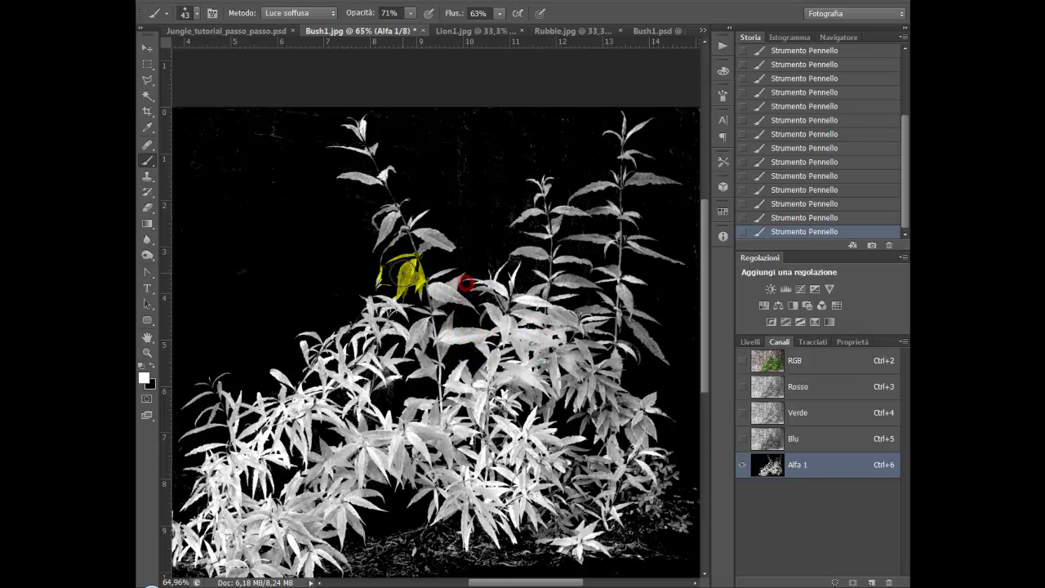
{"action": "left_click", "coordinate": [408, 279]}
{"action": "left_click", "coordinate": [428, 245]}
{"action": "left_click", "coordinate": [404, 214]}
{"action": "left_click", "coordinate": [387, 215]}
{"action": "left_click", "coordinate": [373, 177]}
{"action": "left_click", "coordinate": [345, 140]}
{"action": "left_click", "coordinate": [576, 331]}
{"action": "left_click", "coordinate": [559, 272]}
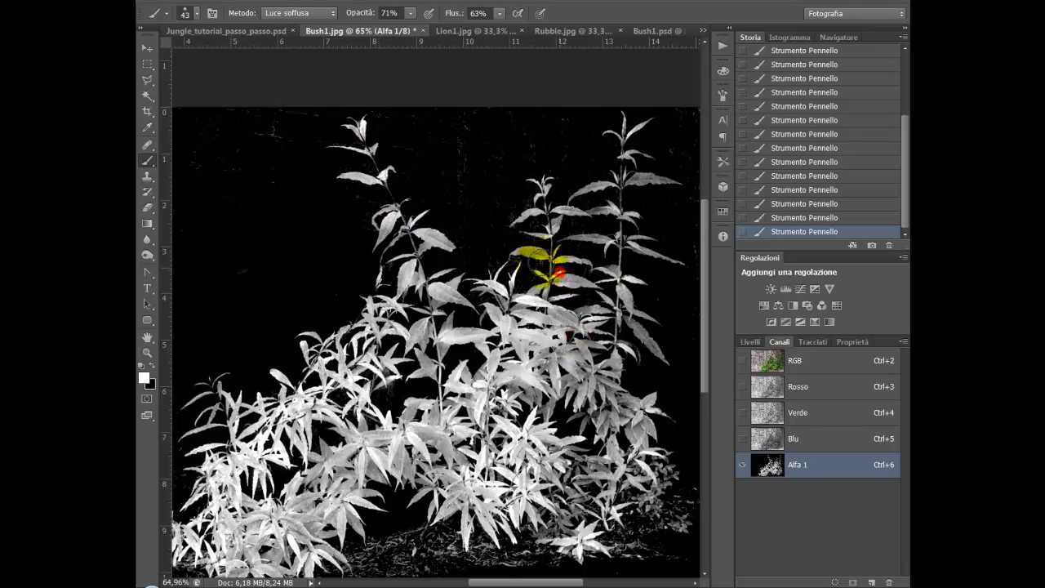
Brighten the leaves up the right stems, the upper-left leaf and a centre cluster
{"action": "left_click", "coordinate": [608, 282]}
{"action": "left_click", "coordinate": [611, 237]}
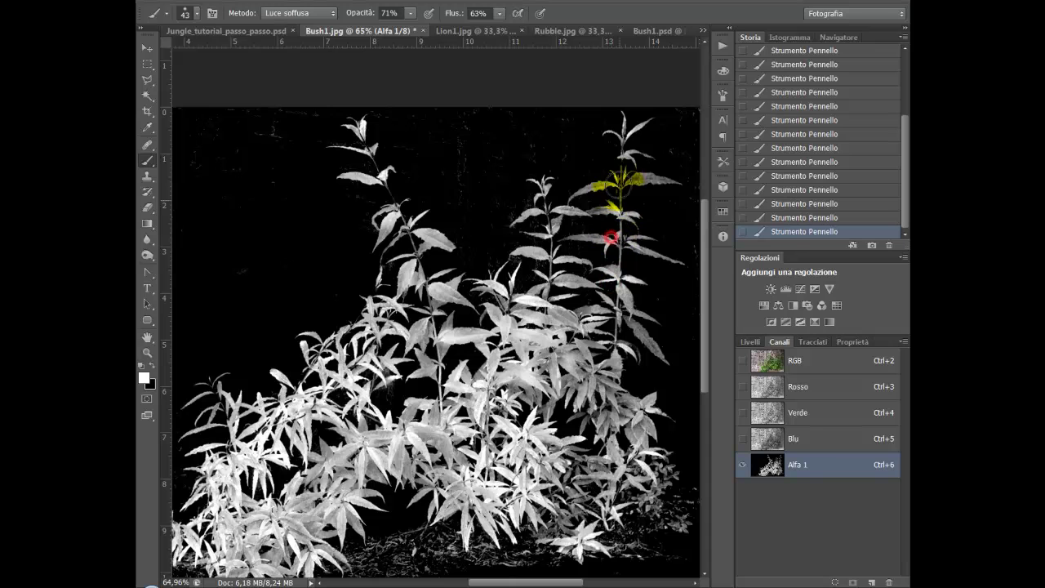
{"action": "left_click", "coordinate": [669, 172]}
{"action": "left_click", "coordinate": [437, 240]}
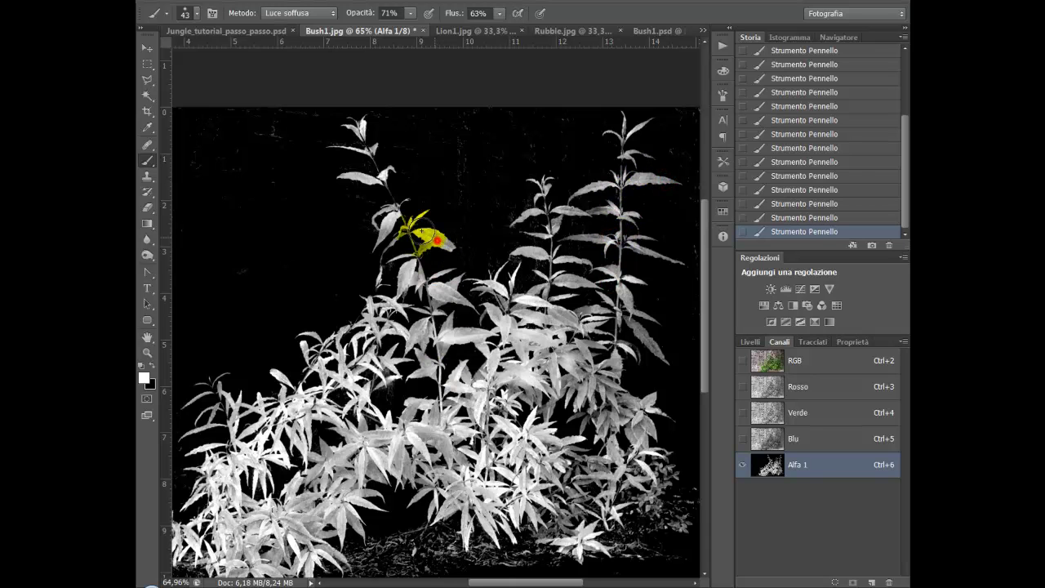
{"action": "left_click", "coordinate": [397, 198]}
{"action": "left_click", "coordinate": [569, 201]}
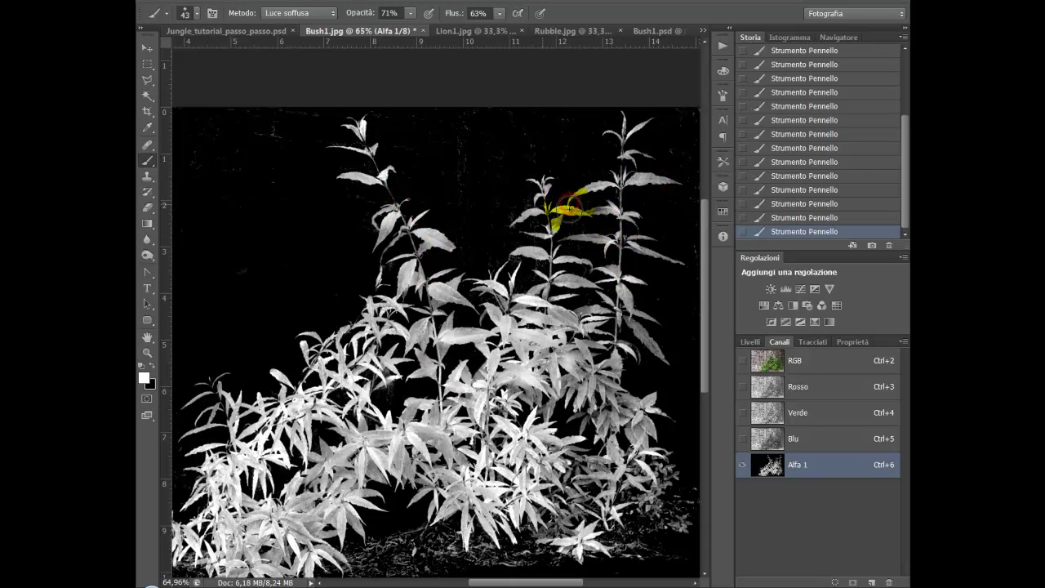
{"action": "left_click", "coordinate": [608, 208]}
{"action": "left_click", "coordinate": [648, 331]}
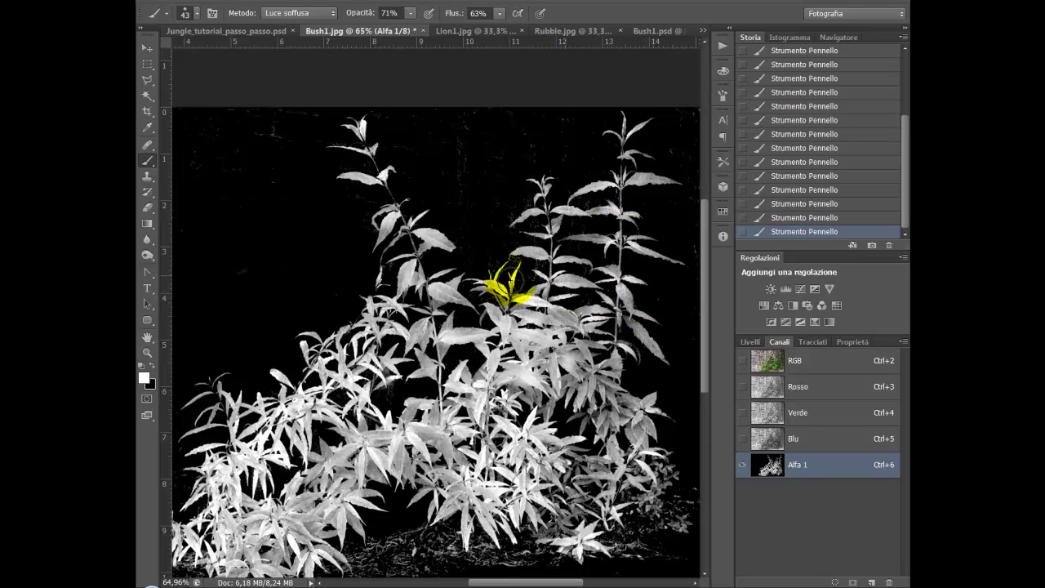
{"action": "left_click", "coordinate": [435, 308]}
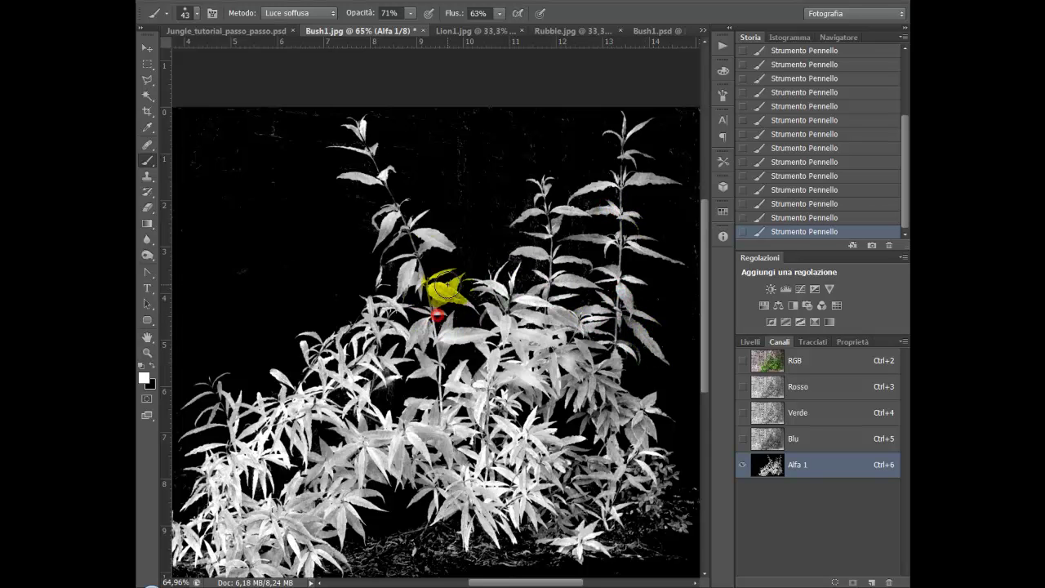
Switch the brush to Colore scherma and paint the bush leaves solid white on Alfa 1
{"action": "left_click", "coordinate": [303, 15]}
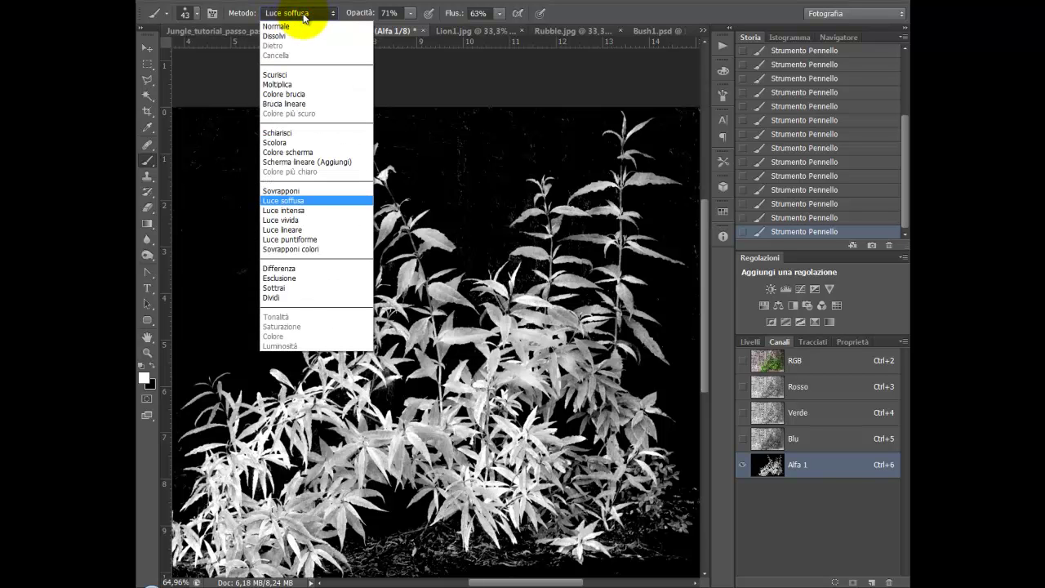
{"action": "left_click", "coordinate": [302, 153]}
{"action": "left_click_drag", "start_coordinate": [463, 406], "coordinate": [448, 453]}
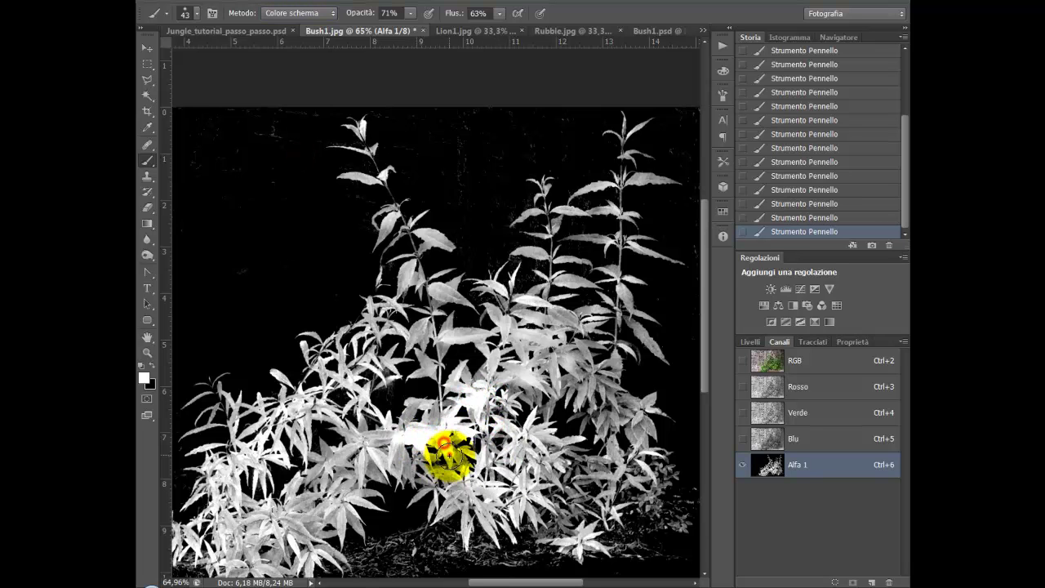
{"action": "left_click_drag", "start_coordinate": [447, 453], "coordinate": [418, 420]}
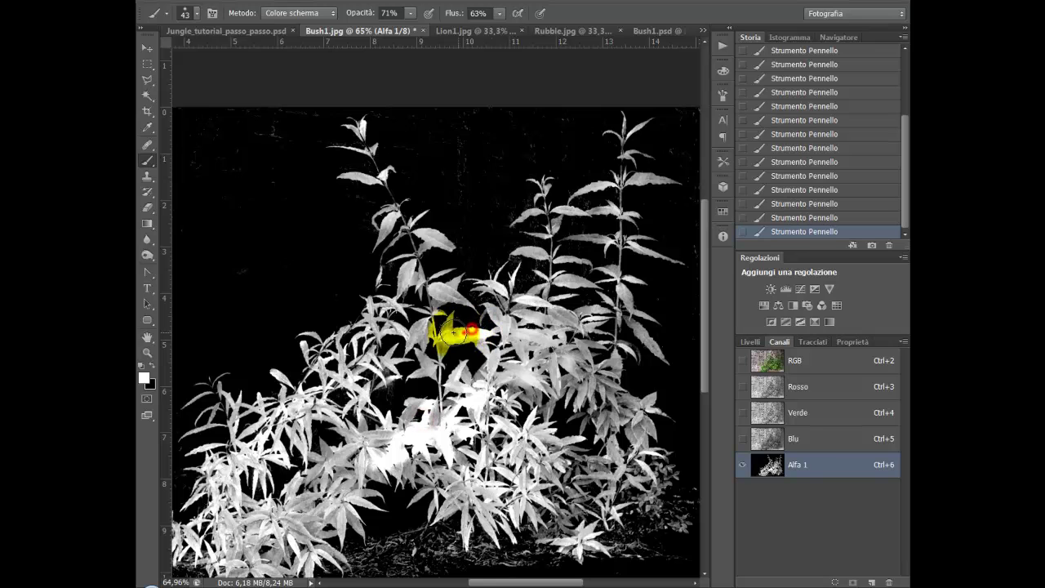
{"action": "left_click_drag", "start_coordinate": [472, 330], "coordinate": [417, 328]}
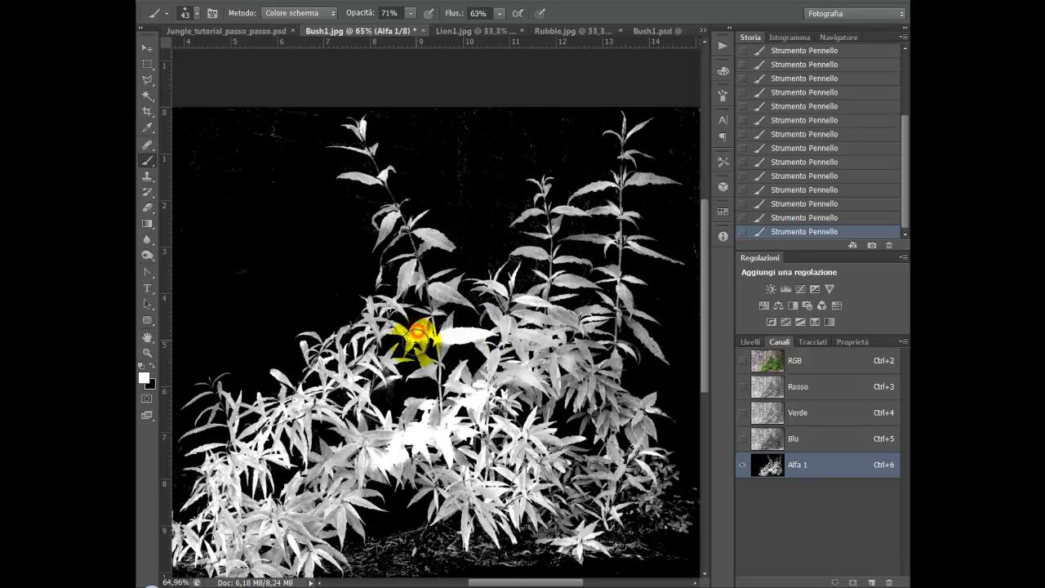
{"action": "mouse_move", "coordinate": [532, 339]}
{"action": "left_mouse_down"}
{"action": "mouse_move", "coordinate": [600, 302]}
{"action": "mouse_move", "coordinate": [560, 373]}
{"action": "mouse_move", "coordinate": [319, 478]}
{"action": "mouse_move", "coordinate": [326, 466]}
{"action": "mouse_move", "coordinate": [341, 479]}
{"action": "mouse_move", "coordinate": [431, 396]}
{"action": "mouse_move", "coordinate": [566, 361]}
{"action": "mouse_move", "coordinate": [546, 347]}
{"action": "left_mouse_up"}
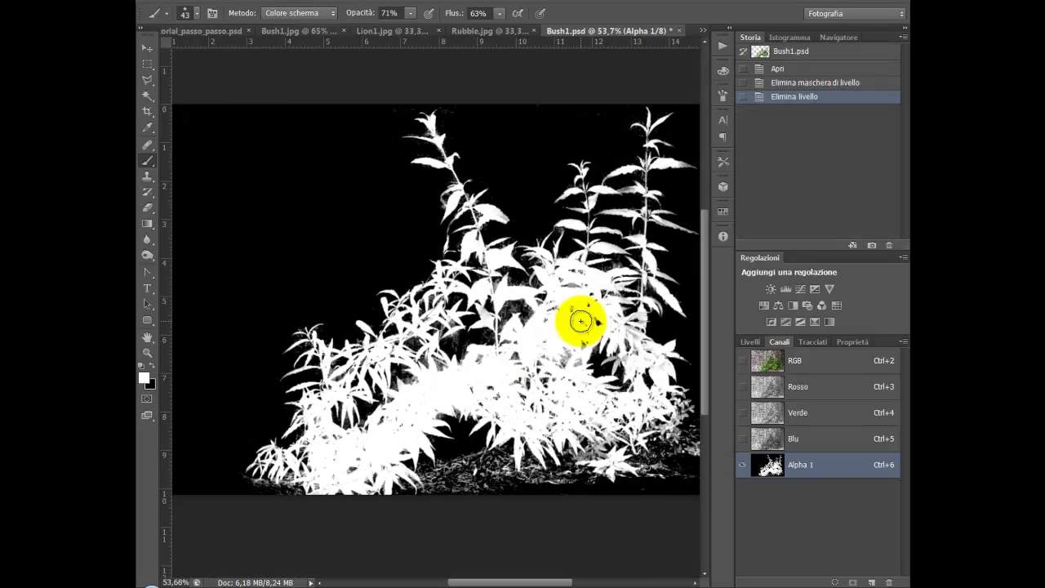
{"action": "mouse_move", "coordinate": [580, 321]}
{"action": "left_mouse_down"}
{"action": "mouse_move", "coordinate": [532, 264]}
{"action": "mouse_move", "coordinate": [482, 258]}
{"action": "left_mouse_up"}
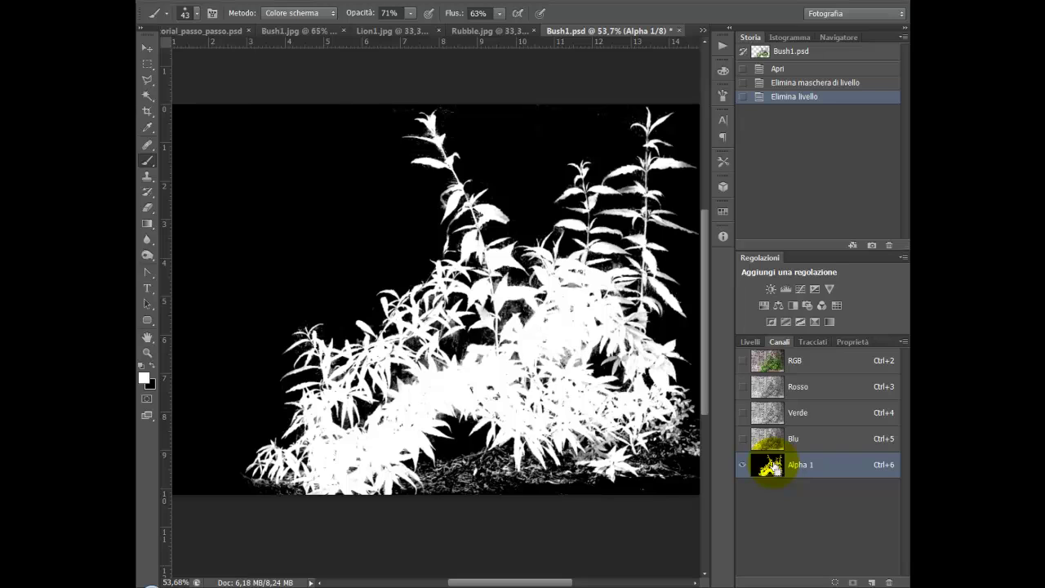
Load the Alpha 1 channel as a selection and turn it into a layer mask on Livello 0
{"action": "left_click", "coordinate": [768, 466], "text": "ctrl"}
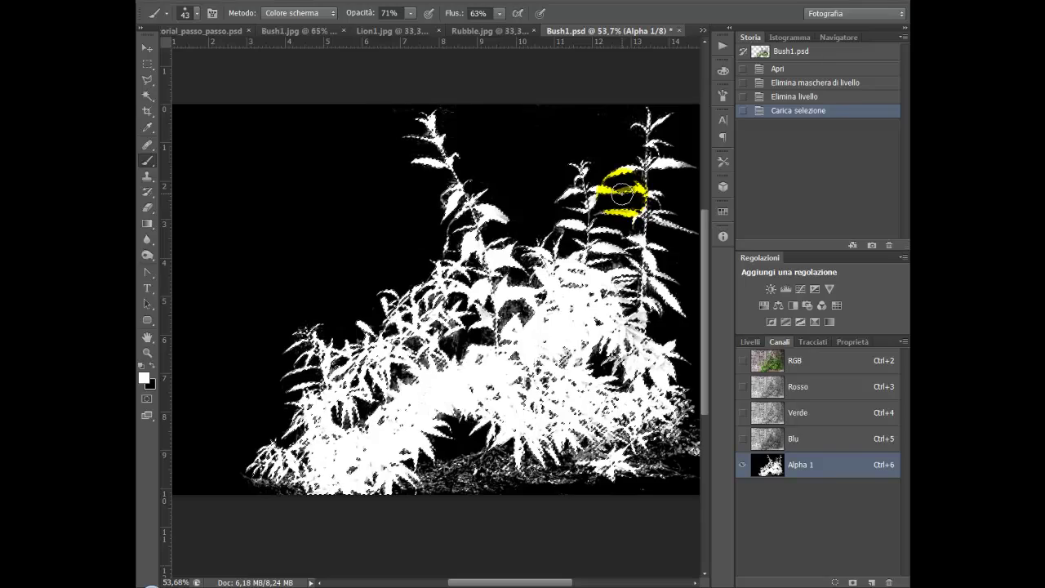
{"action": "left_click", "coordinate": [750, 342]}
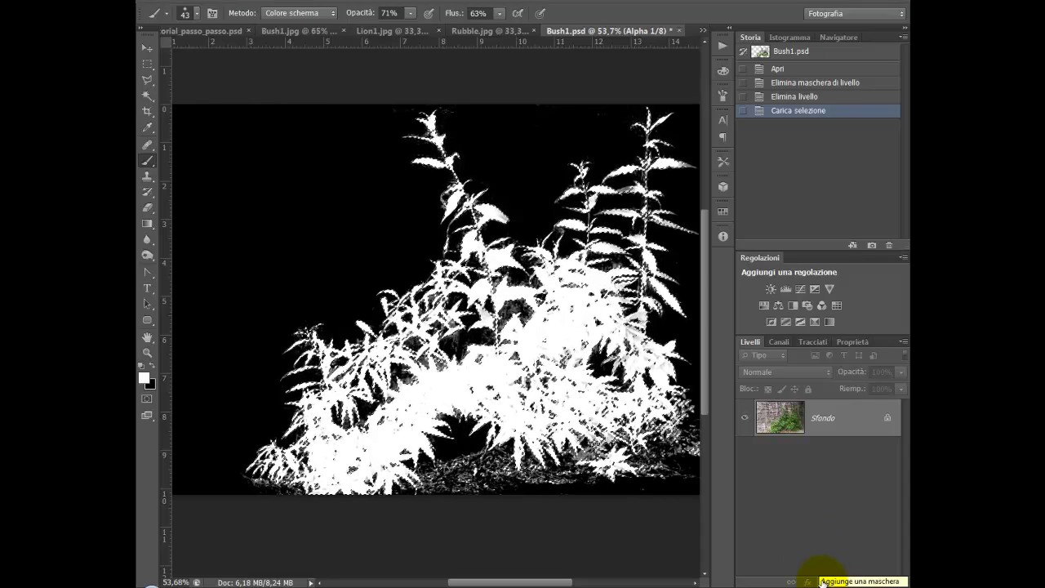
{"action": "left_click", "coordinate": [822, 581]}
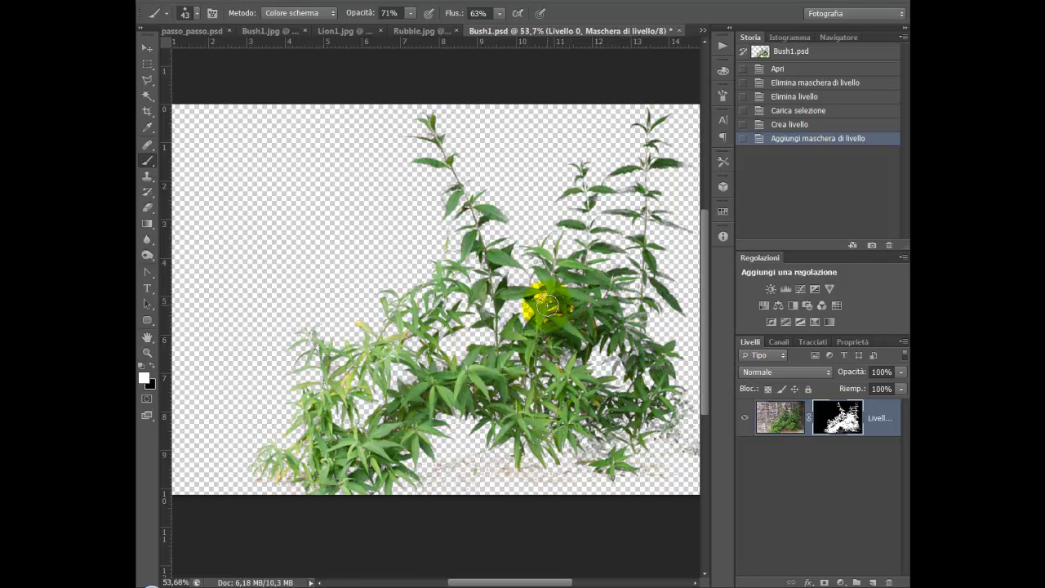
Drag the masked bush into the Jungle composite and scale it to about 73% at the lower right
{"action": "left_click", "coordinate": [147, 48]}
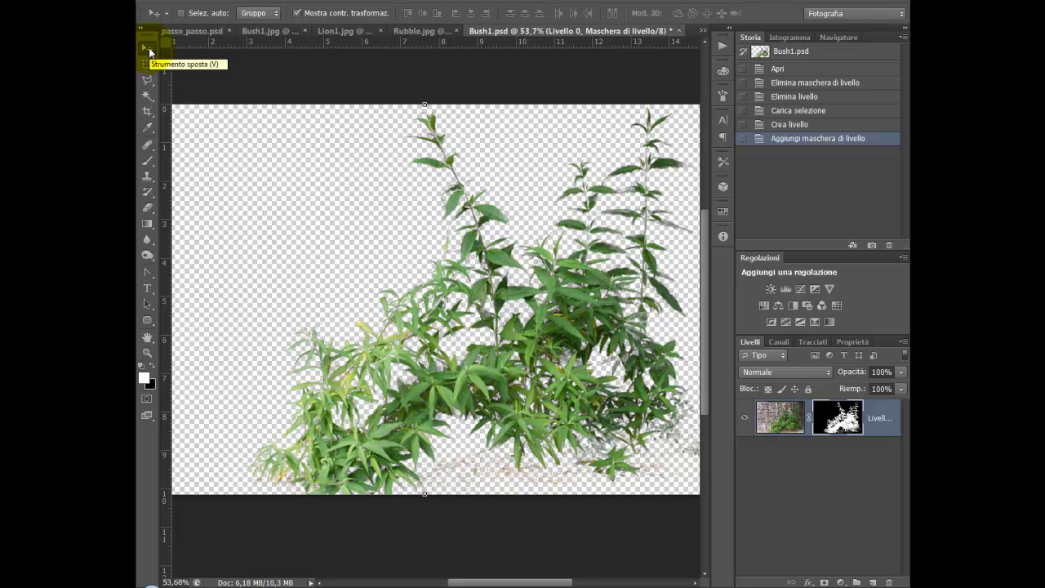
{"action": "mouse_move", "coordinate": [419, 280]}
{"action": "left_mouse_down"}
{"action": "mouse_move", "coordinate": [206, 16]}
{"action": "mouse_move", "coordinate": [186, 36]}
{"action": "mouse_move", "coordinate": [252, 158]}
{"action": "left_mouse_up"}
{"action": "mouse_move", "coordinate": [392, 304]}
{"action": "left_mouse_down"}
{"action": "mouse_move", "coordinate": [441, 346]}
{"action": "mouse_move", "coordinate": [611, 396]}
{"action": "left_mouse_up"}
{"action": "key", "text": "ctrl+t"}
{"action": "mouse_move", "coordinate": [275, 512]}
{"action": "left_mouse_down"}
{"action": "mouse_move", "coordinate": [342, 520]}
{"action": "mouse_move", "coordinate": [395, 508]}
{"action": "left_mouse_up"}
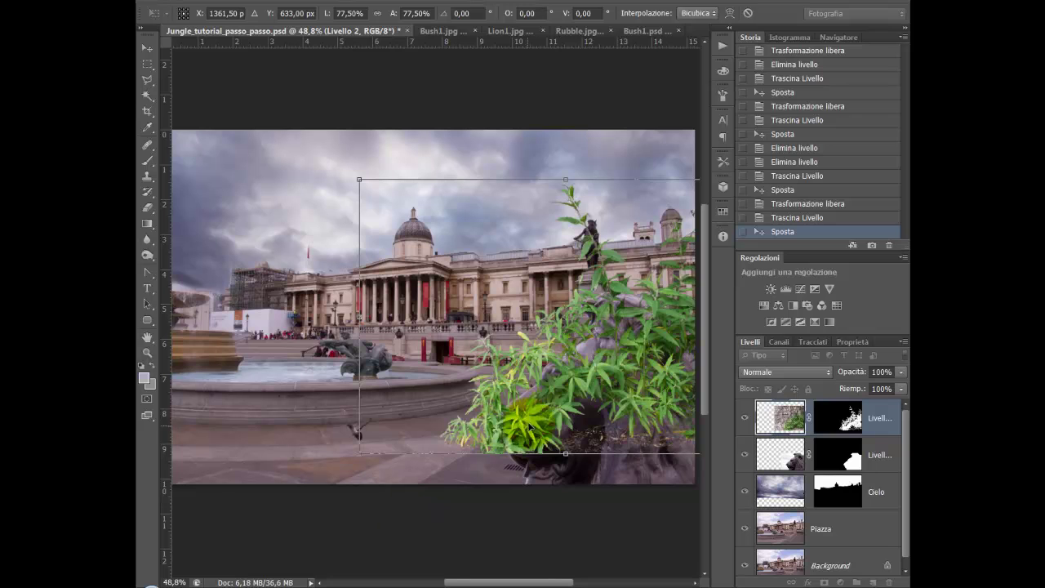
{"action": "mouse_move", "coordinate": [574, 389]}
{"action": "left_mouse_down"}
{"action": "mouse_move", "coordinate": [592, 395]}
{"action": "mouse_move", "coordinate": [555, 415]}
{"action": "mouse_move", "coordinate": [583, 437]}
{"action": "left_mouse_up"}
{"action": "key", "text": "Return"}
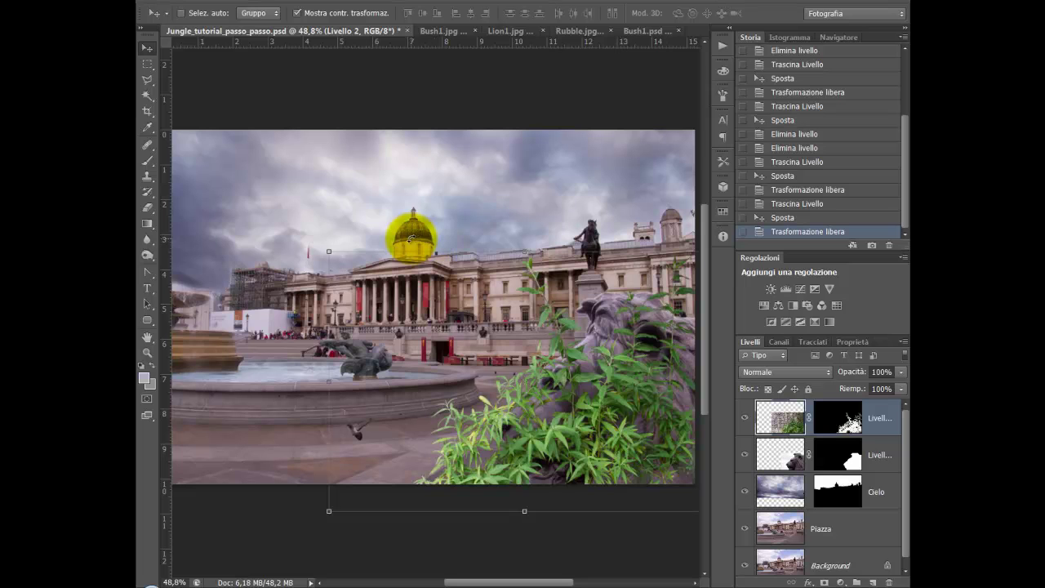
Darken the bush with Curves, pulling the midpoint to about input 147 / output 116
{"action": "left_click", "coordinate": [248, 2]}
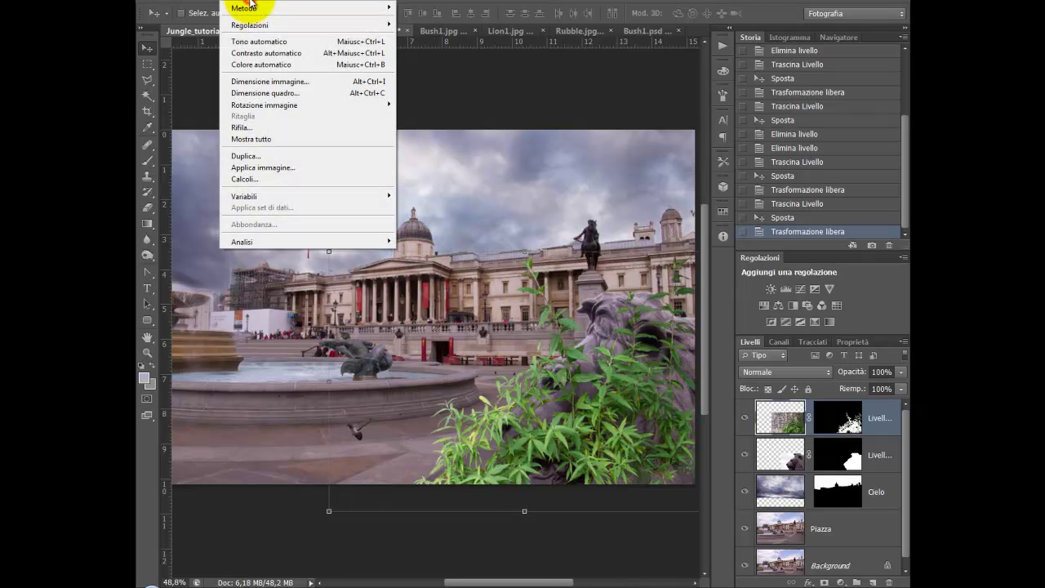
{"action": "left_click", "coordinate": [254, 25]}
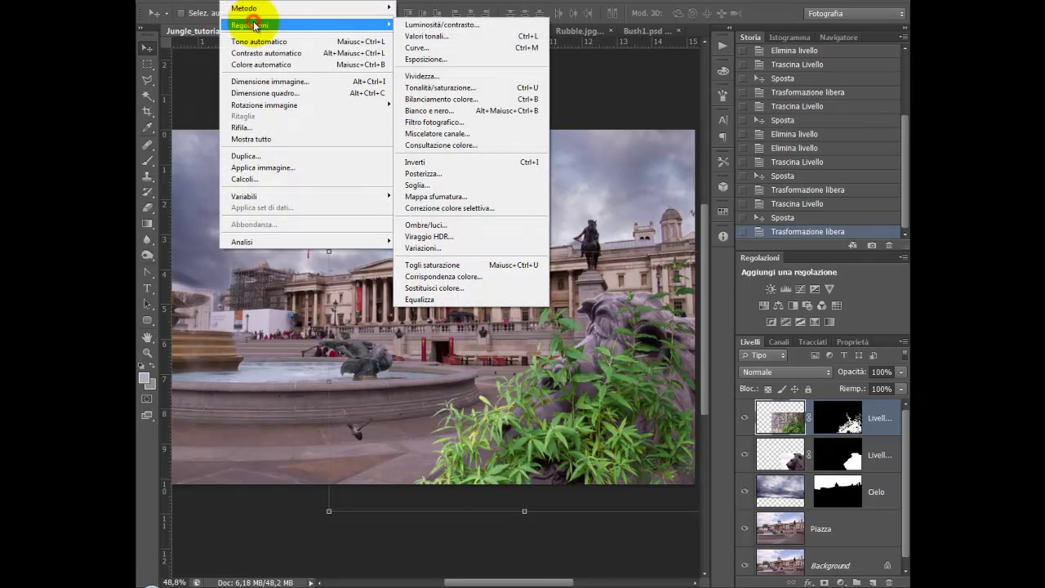
{"action": "left_click", "coordinate": [411, 49]}
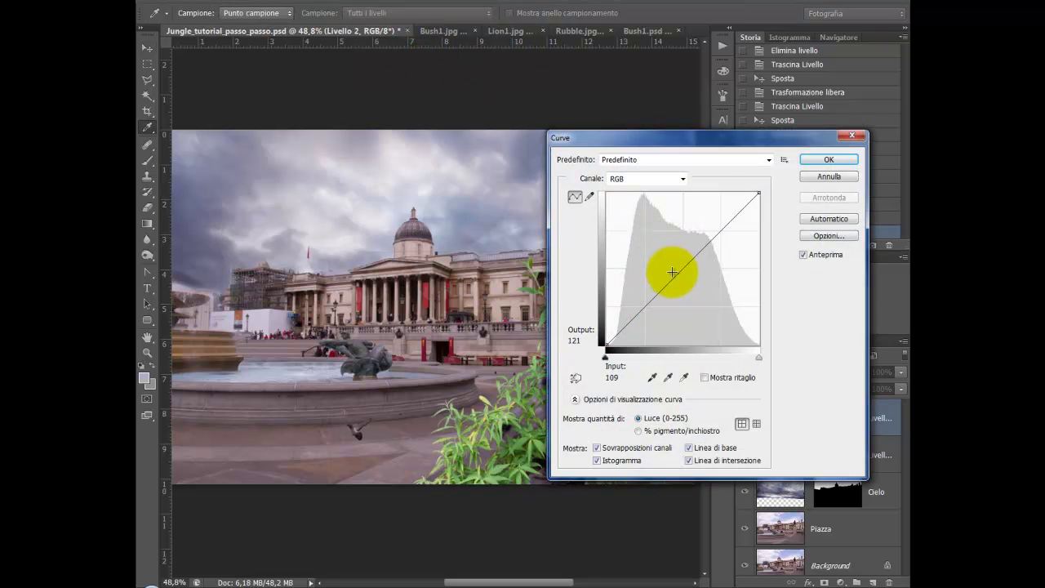
{"action": "left_click_drag", "start_coordinate": [717, 139], "coordinate": [770, 94]}
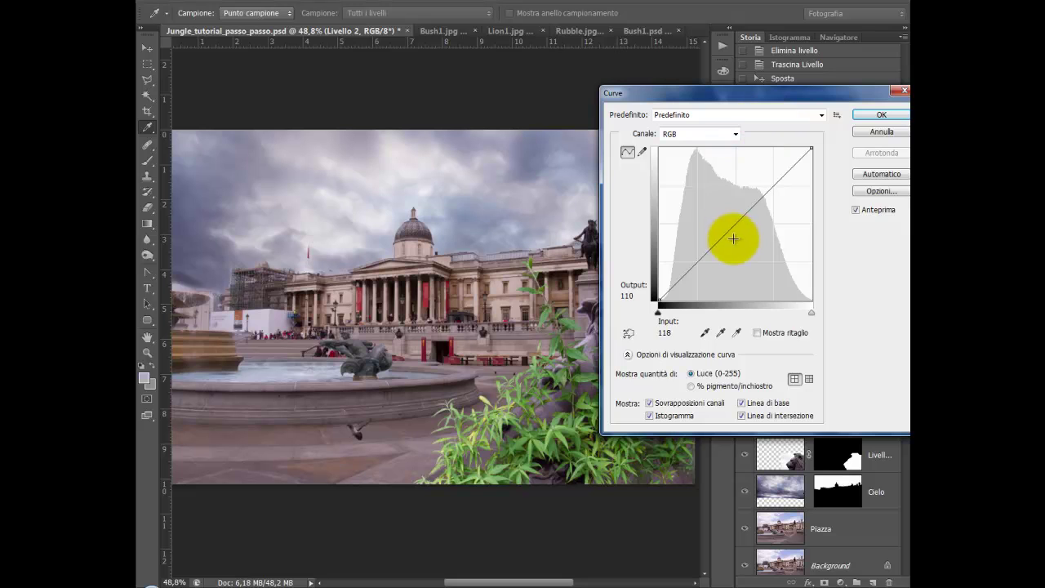
{"action": "left_click_drag", "start_coordinate": [735, 224], "coordinate": [746, 231]}
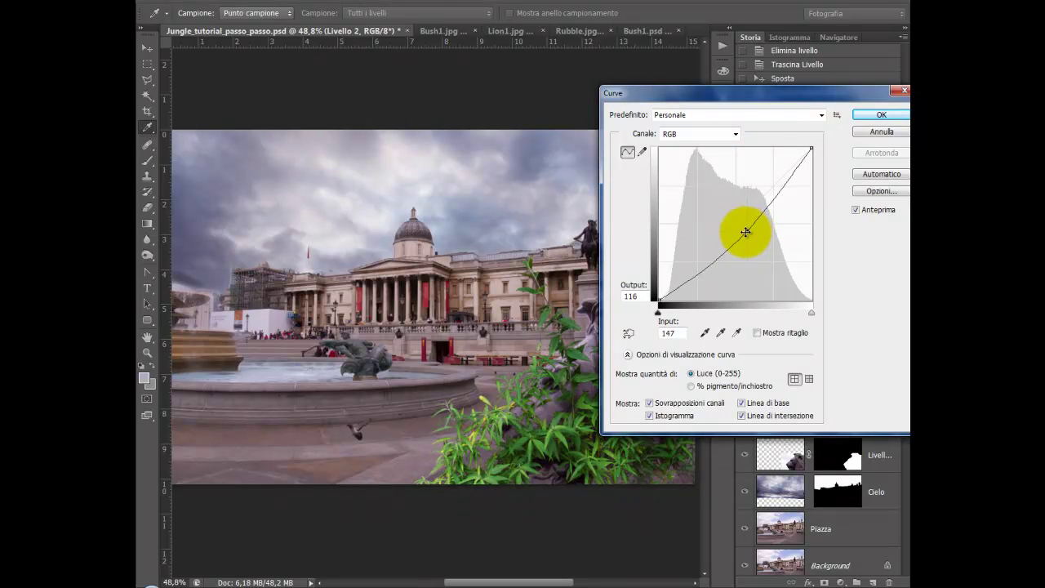
{"action": "left_click", "coordinate": [877, 133]}
{"action": "left_click", "coordinate": [882, 117]}
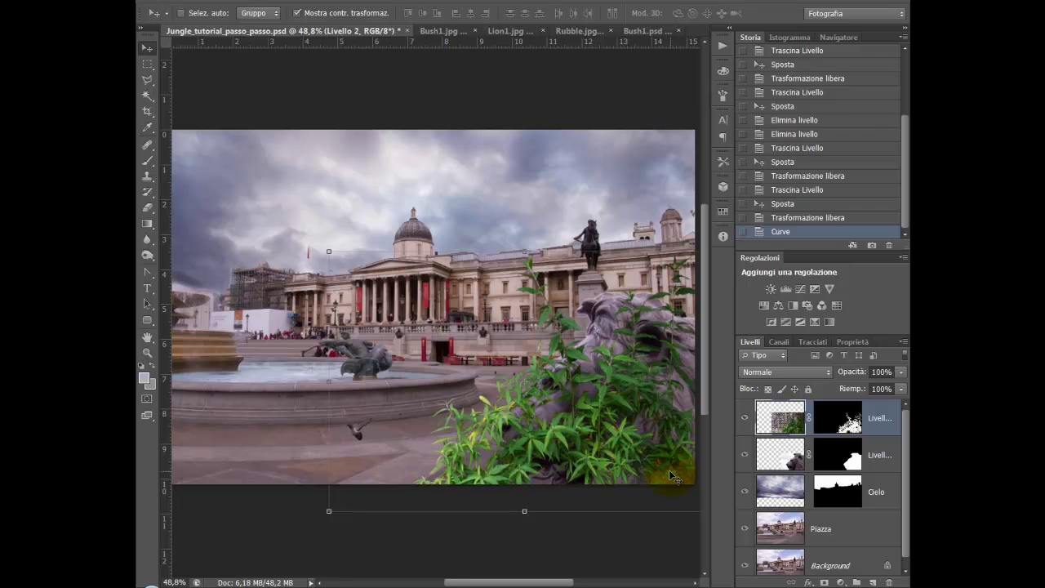
Duplicate the bush layer as Livello 2 copia and shift the copy to the left
{"action": "right_click", "coordinate": [879, 423]}
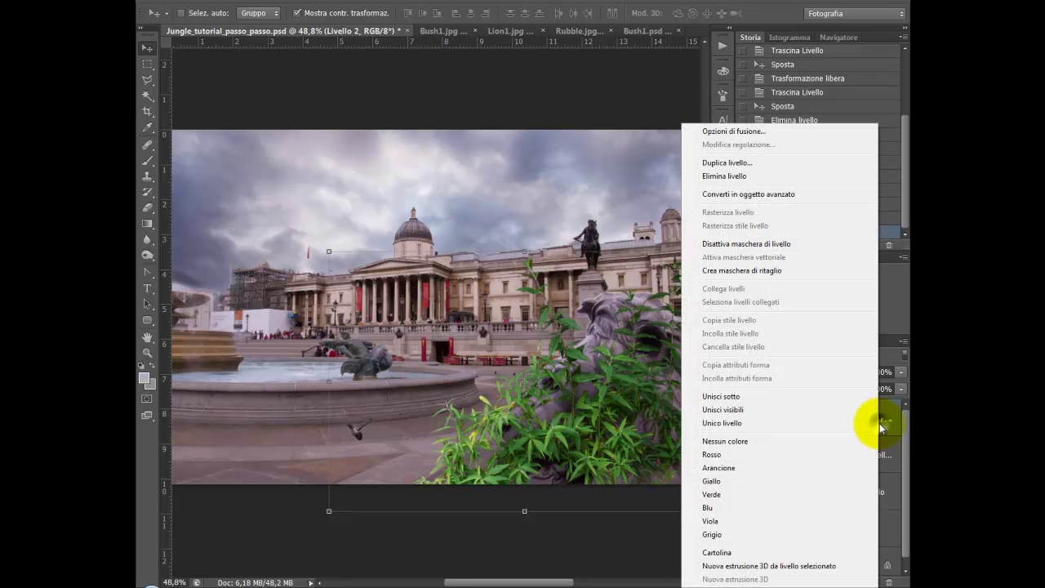
{"action": "left_click", "coordinate": [724, 162]}
{"action": "left_click", "coordinate": [630, 174]}
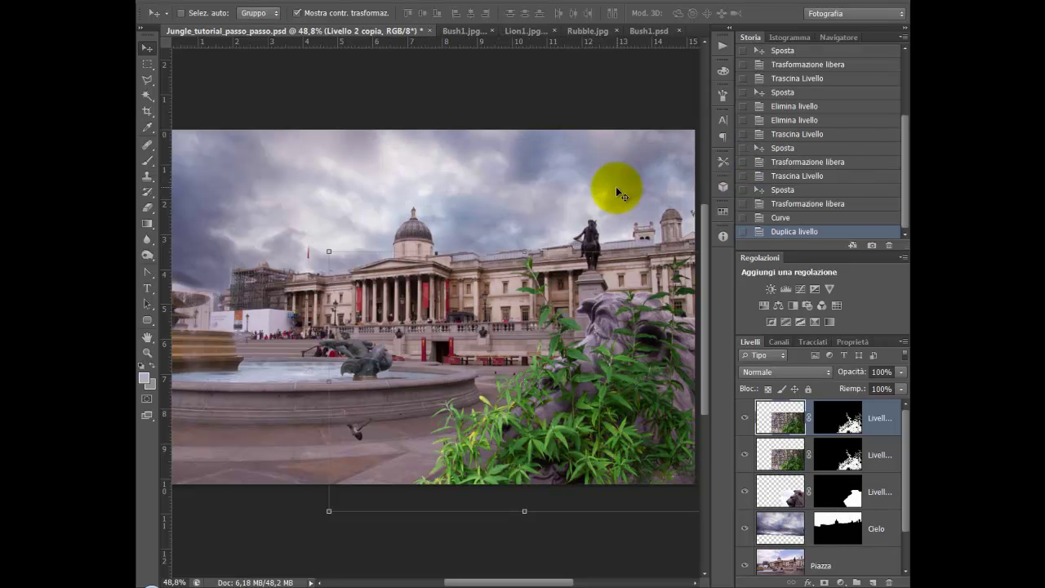
{"action": "left_click_drag", "start_coordinate": [612, 442], "coordinate": [560, 443]}
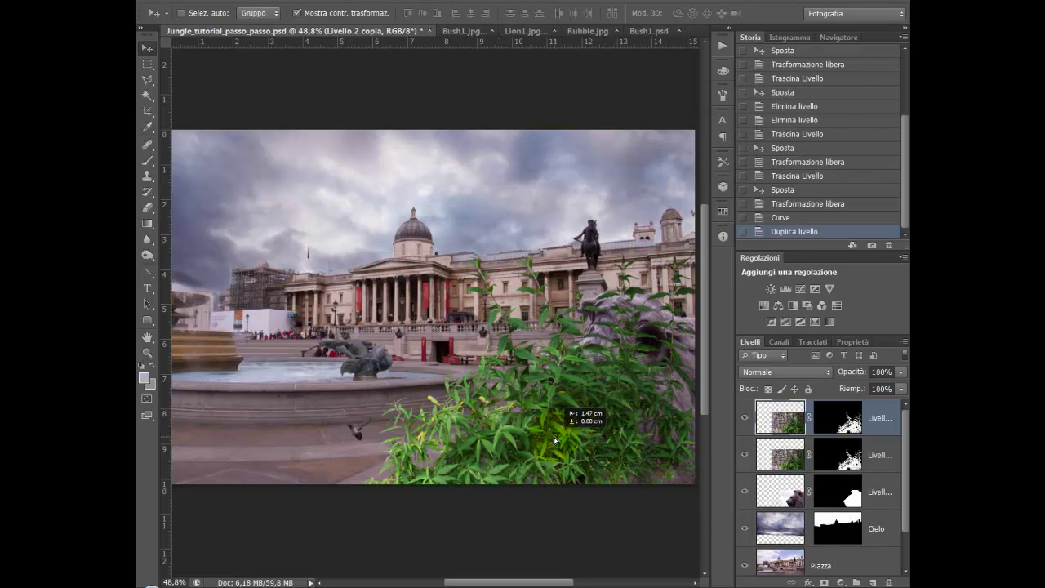
Reposition the original bush further along the square's lower right
{"action": "left_click", "coordinate": [447, 440], "text": "ctrl"}
{"action": "mouse_move", "coordinate": [560, 444]}
{"action": "left_mouse_down"}
{"action": "mouse_move", "coordinate": [447, 441]}
{"action": "mouse_move", "coordinate": [479, 461]}
{"action": "left_mouse_up"}
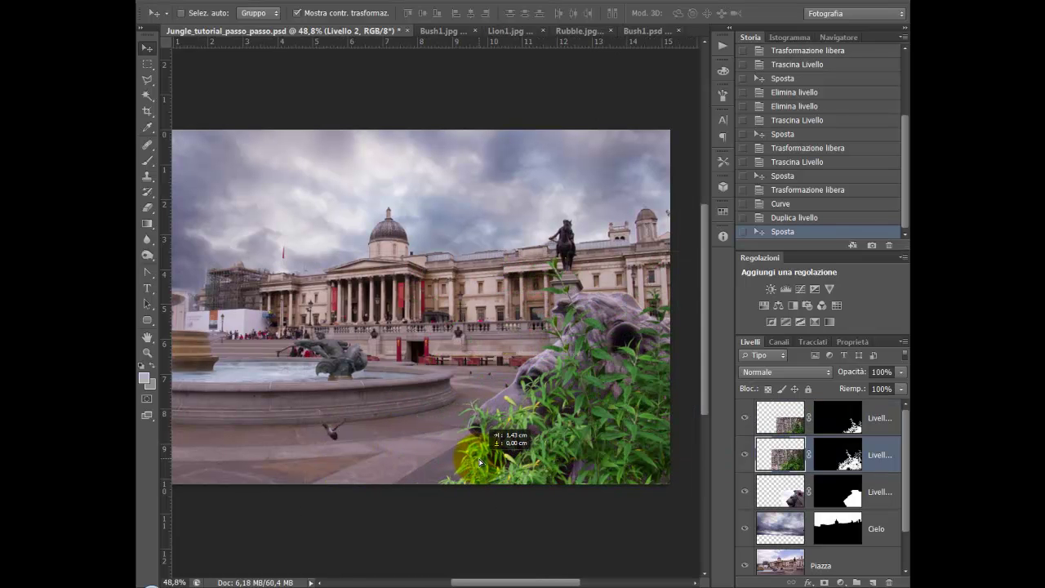
{"action": "mouse_move", "coordinate": [480, 462]}
{"action": "left_mouse_down"}
{"action": "mouse_move", "coordinate": [498, 461]}
{"action": "mouse_move", "coordinate": [480, 488]}
{"action": "mouse_move", "coordinate": [500, 476]}
{"action": "left_mouse_up"}
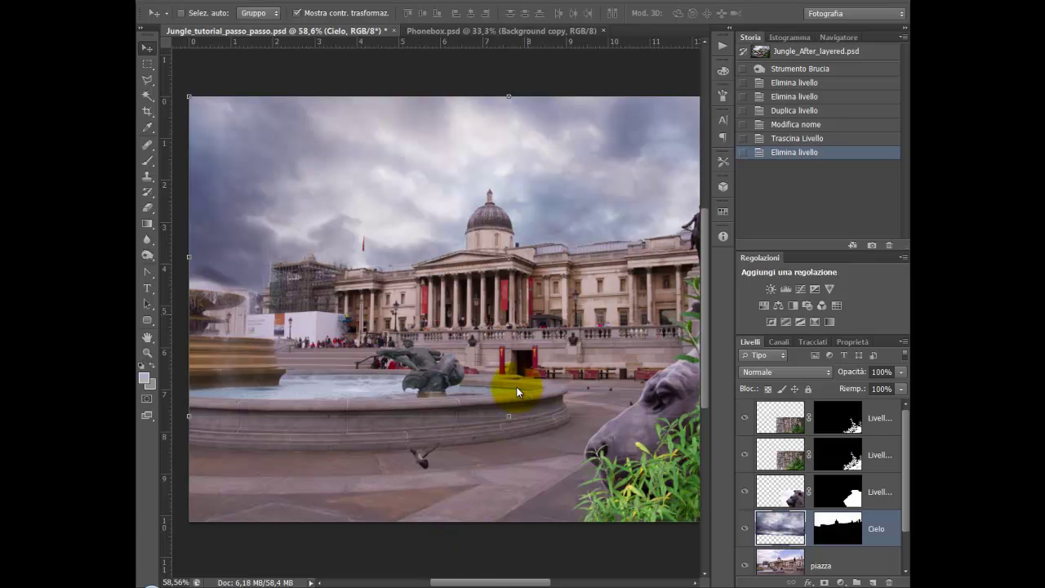
In Bridge, compare the Phonebox.jpg and Phonebox.psd thumbnails, then open Phonebox.psd
{"action": "left_click", "coordinate": [336, 581]}
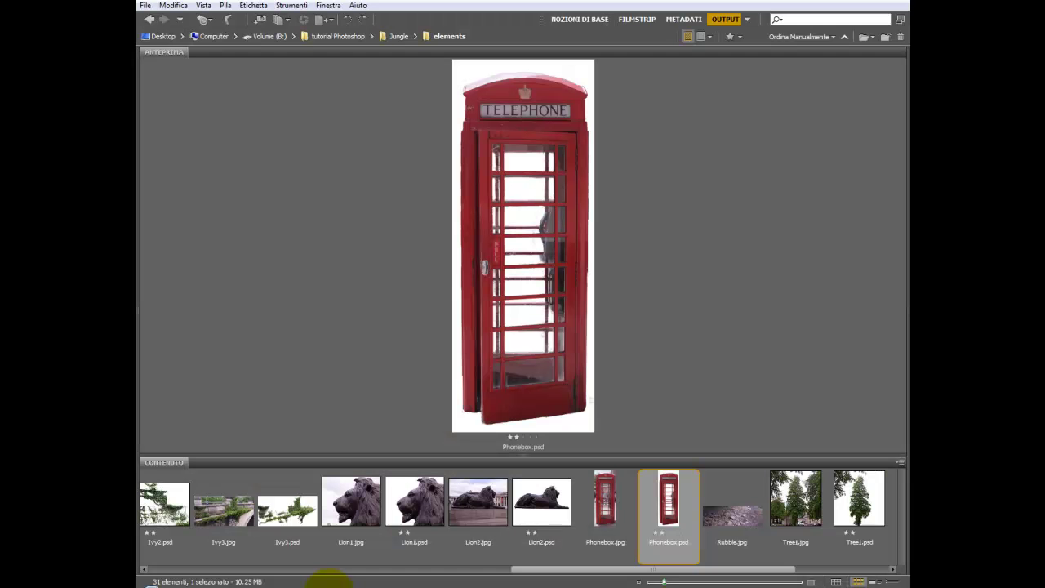
{"action": "left_click", "coordinate": [594, 495]}
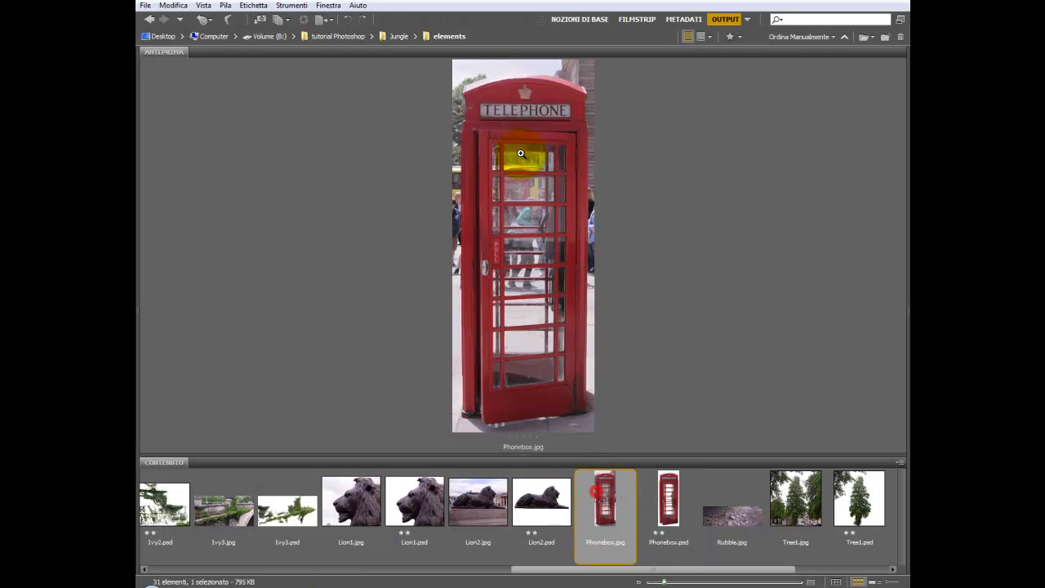
{"action": "left_click", "coordinate": [680, 494]}
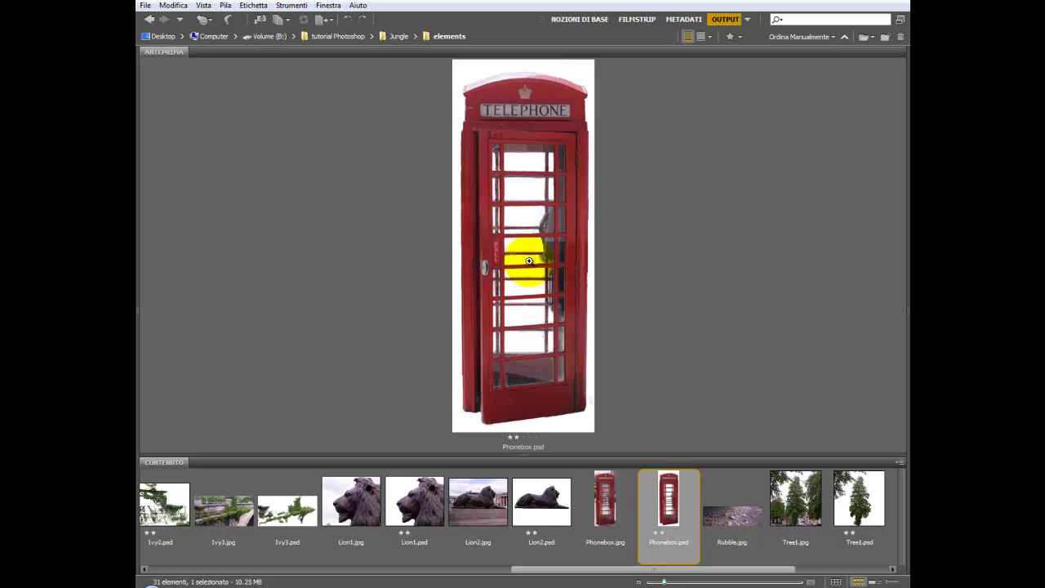
{"action": "double_click", "coordinate": [665, 495]}
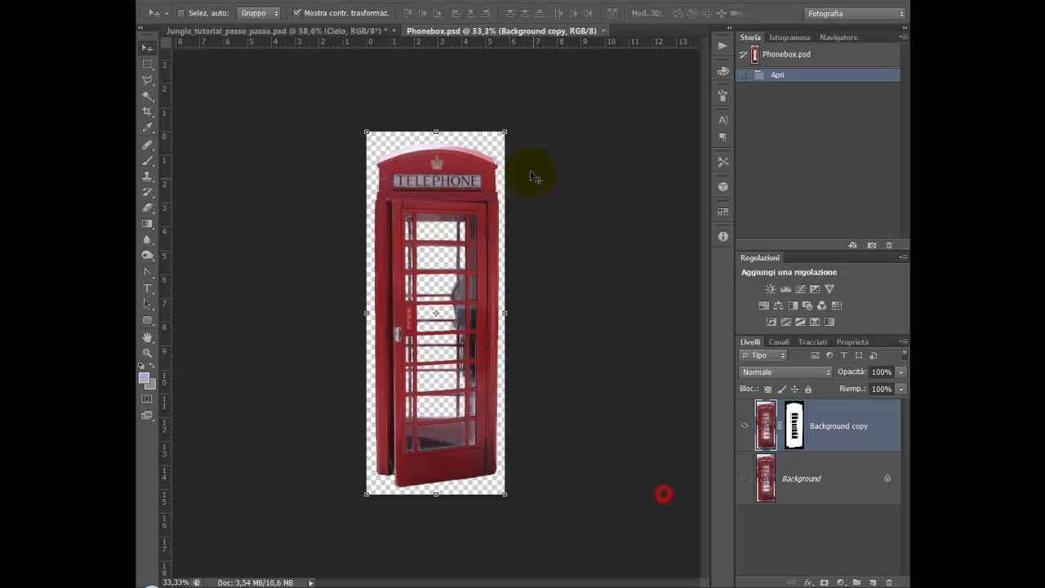
Drag the phonebox layer into the Jungle composite, accepting the colour profile mismatch
{"action": "left_click", "coordinate": [773, 446]}
{"action": "left_click_drag", "start_coordinate": [424, 286], "coordinate": [184, 51]}
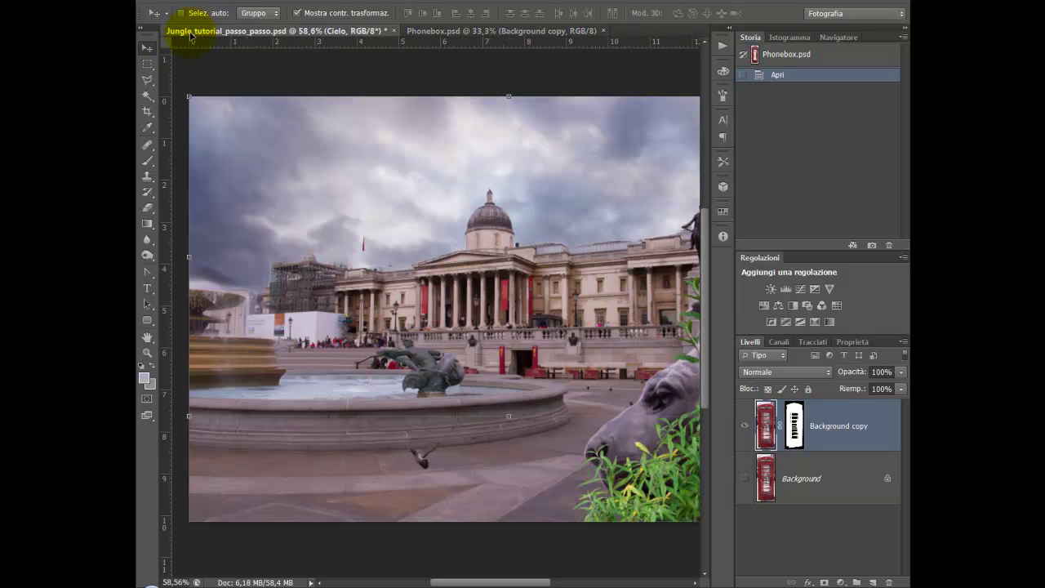
{"action": "mouse_move", "coordinate": [183, 49]}
{"action": "left_mouse_down"}
{"action": "mouse_move", "coordinate": [445, 356]}
{"action": "mouse_move", "coordinate": [448, 329]}
{"action": "left_mouse_up"}
{"action": "left_click", "coordinate": [553, 249]}
{"action": "left_click", "coordinate": [508, 408]}
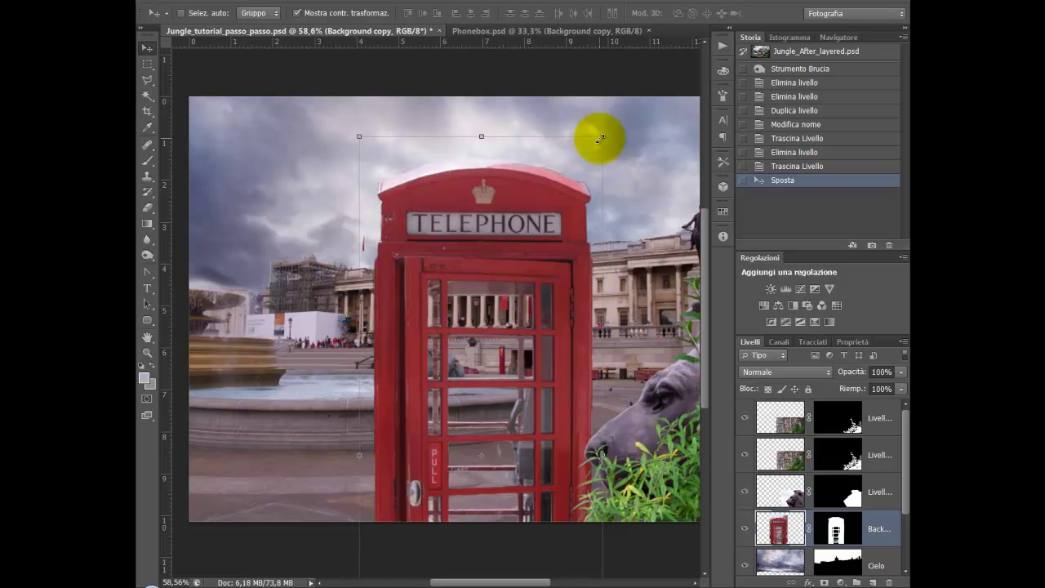
Scale the phone box to about 23% and tilt it beside the lion's head
{"action": "left_click_drag", "start_coordinate": [599, 137], "coordinate": [494, 419]}
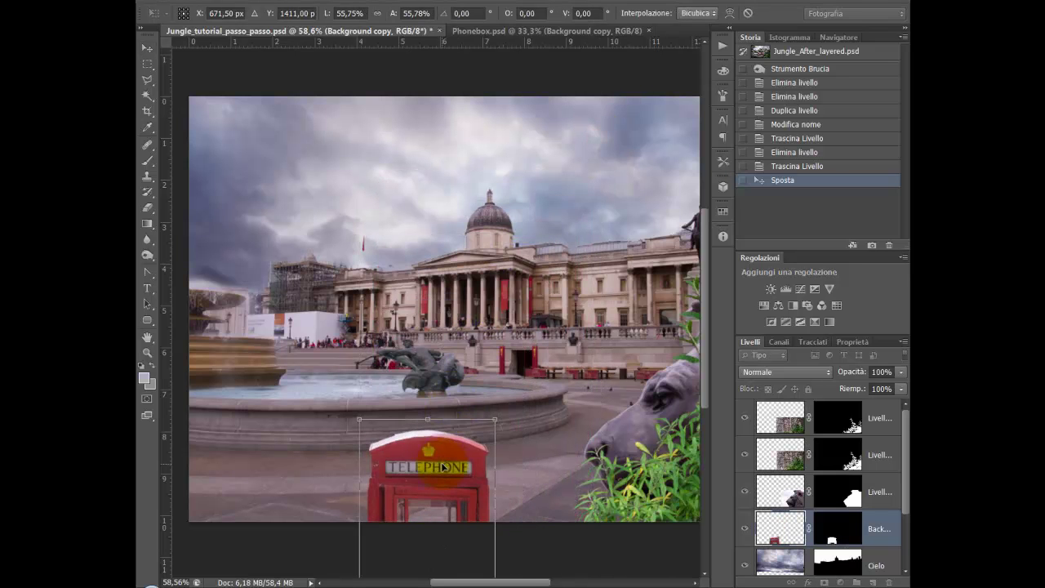
{"action": "left_click_drag", "start_coordinate": [444, 466], "coordinate": [532, 159]}
{"action": "mouse_move", "coordinate": [581, 103]}
{"action": "left_mouse_down"}
{"action": "mouse_move", "coordinate": [552, 163]}
{"action": "mouse_move", "coordinate": [528, 263]}
{"action": "left_mouse_up"}
{"action": "left_click_drag", "start_coordinate": [472, 390], "coordinate": [606, 365]}
{"action": "mouse_move", "coordinate": [576, 446]}
{"action": "left_mouse_down"}
{"action": "mouse_move", "coordinate": [600, 387]}
{"action": "mouse_move", "coordinate": [590, 401]}
{"action": "left_mouse_up"}
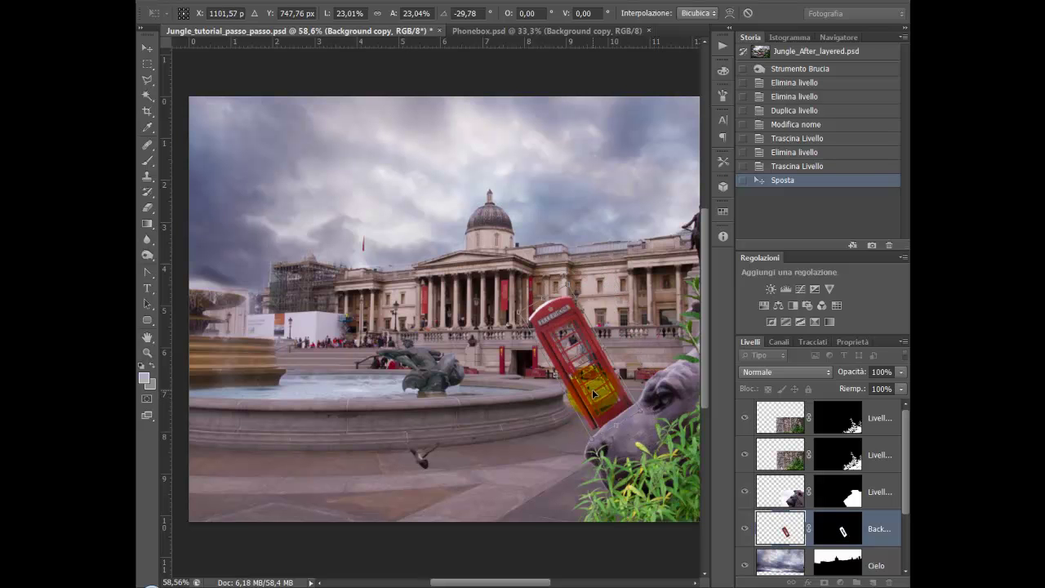
{"action": "key", "text": "Return"}
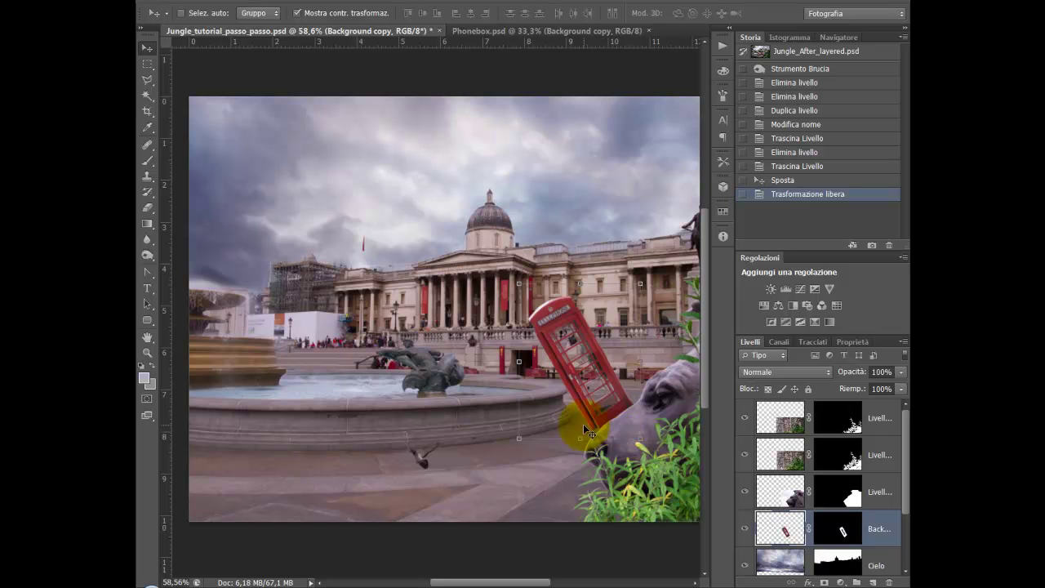
On the piazza layer, burn the ground left of the phone box at 50% exposure
{"action": "left_click_drag", "start_coordinate": [904, 494], "coordinate": [904, 563]}
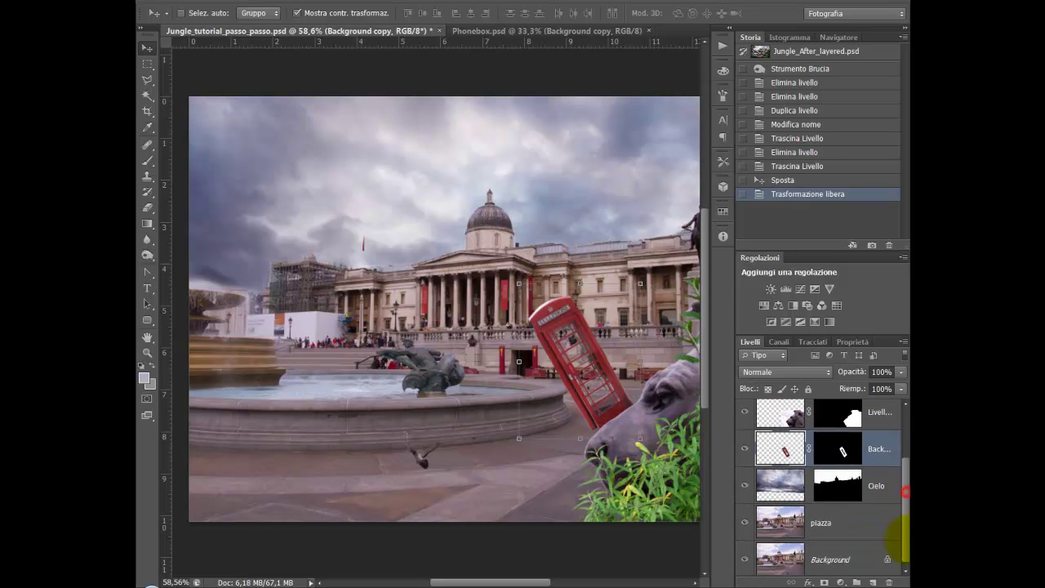
{"action": "left_click", "coordinate": [790, 519]}
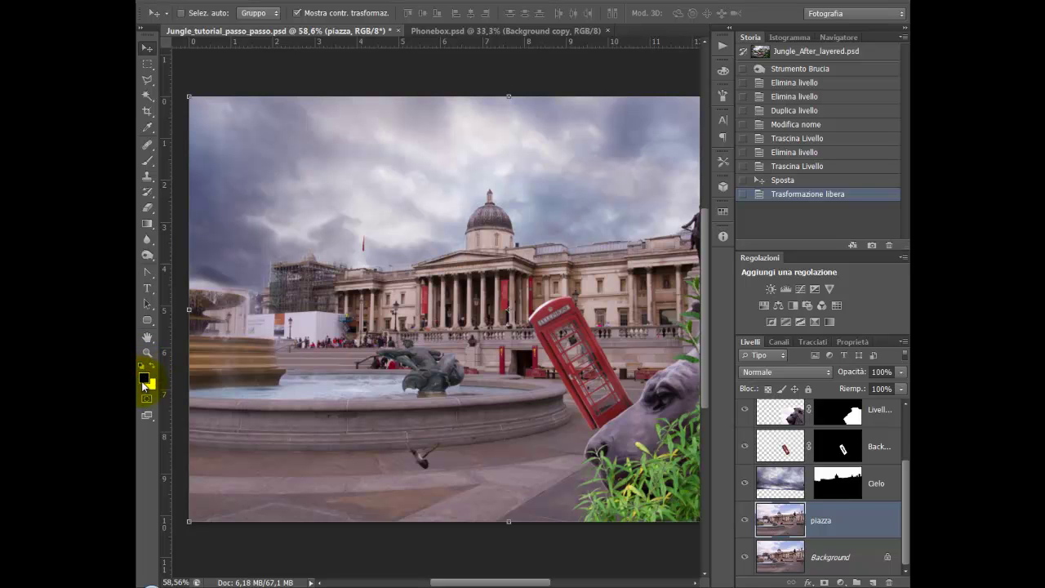
{"action": "left_click", "coordinate": [147, 256]}
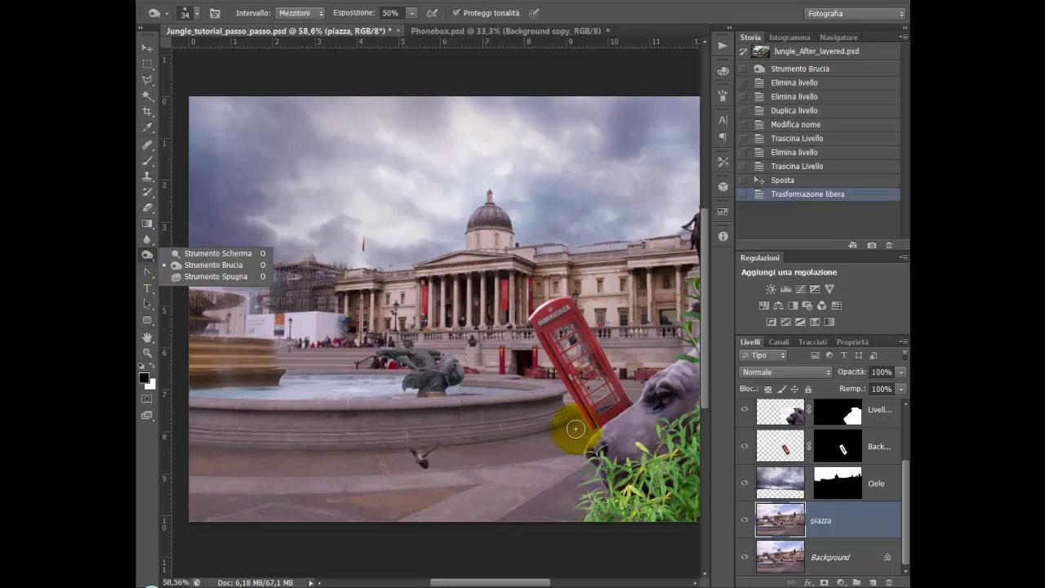
{"action": "left_click_drag", "start_coordinate": [584, 429], "coordinate": [564, 437]}
{"action": "mouse_move", "coordinate": [564, 437]}
{"action": "left_mouse_down"}
{"action": "mouse_move", "coordinate": [556, 403]}
{"action": "mouse_move", "coordinate": [561, 416]}
{"action": "left_mouse_up"}
Deepen the burn around the phone box base and across the pavement near the pigeon
{"action": "left_click_drag", "start_coordinate": [563, 421], "coordinate": [543, 391]}
{"action": "left_click_drag", "start_coordinate": [545, 391], "coordinate": [559, 387]}
{"action": "mouse_move", "coordinate": [556, 392]}
{"action": "left_mouse_down"}
{"action": "mouse_move", "coordinate": [542, 395]}
{"action": "mouse_move", "coordinate": [586, 426]}
{"action": "mouse_move", "coordinate": [550, 384]}
{"action": "left_mouse_up"}
{"action": "left_click", "coordinate": [657, 310]}
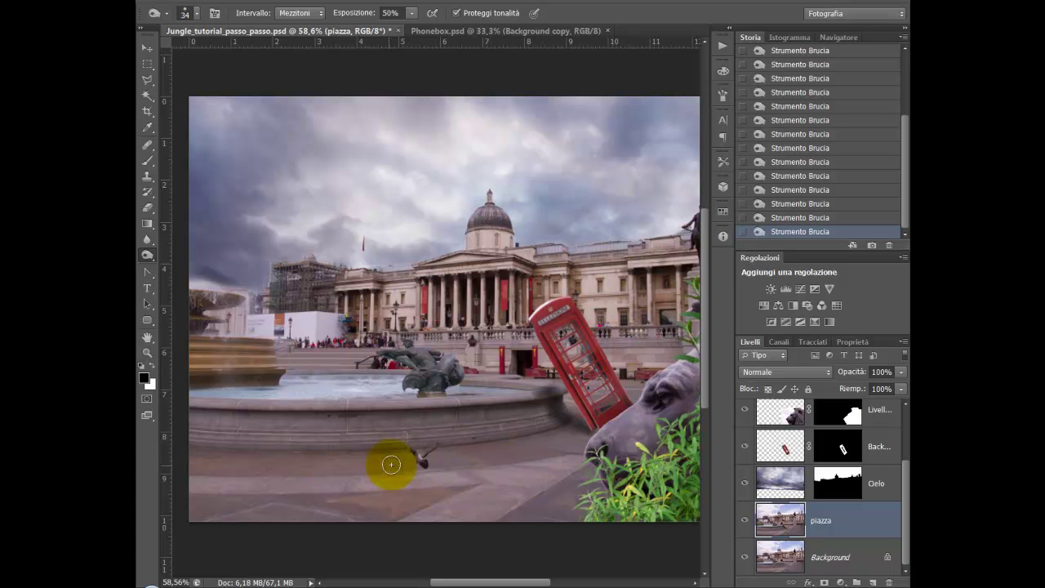
{"action": "left_click_drag", "start_coordinate": [459, 474], "coordinate": [449, 463]}
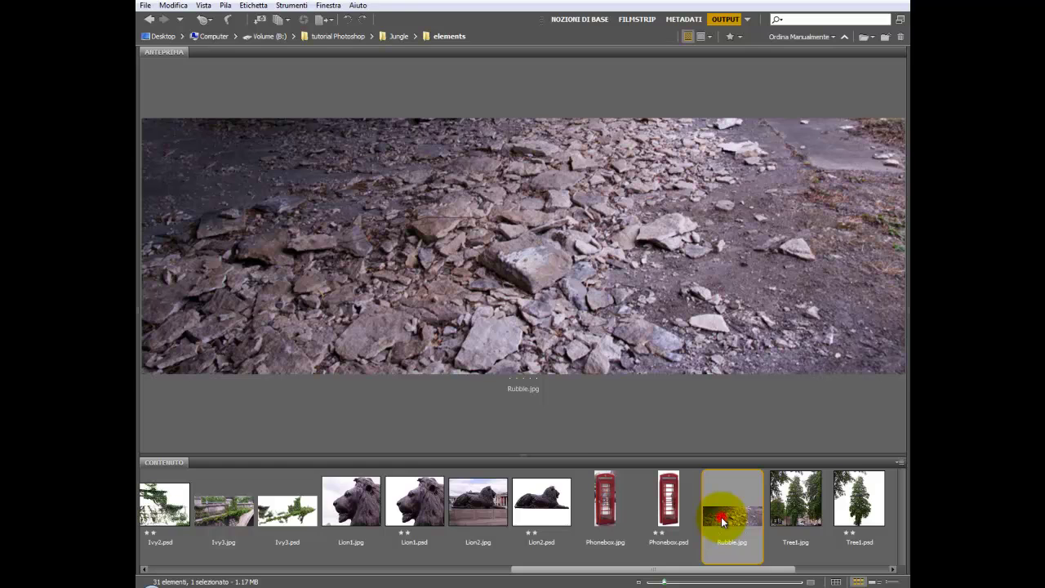
Open Rubble.jpg and drag it over the square's ground in the composite as Livello 3
{"action": "double_click", "coordinate": [721, 521]}
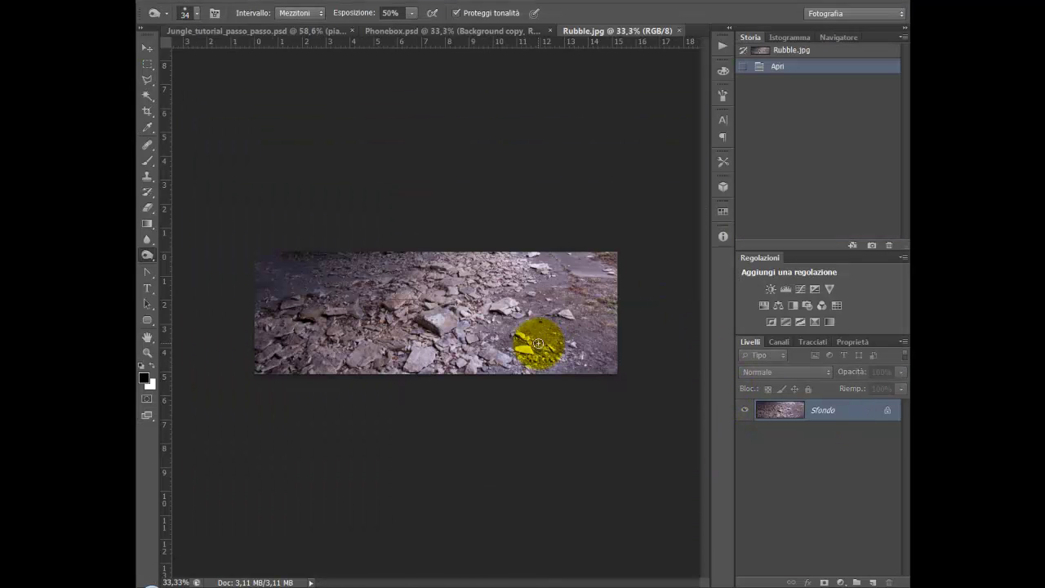
{"action": "left_click", "coordinate": [148, 48]}
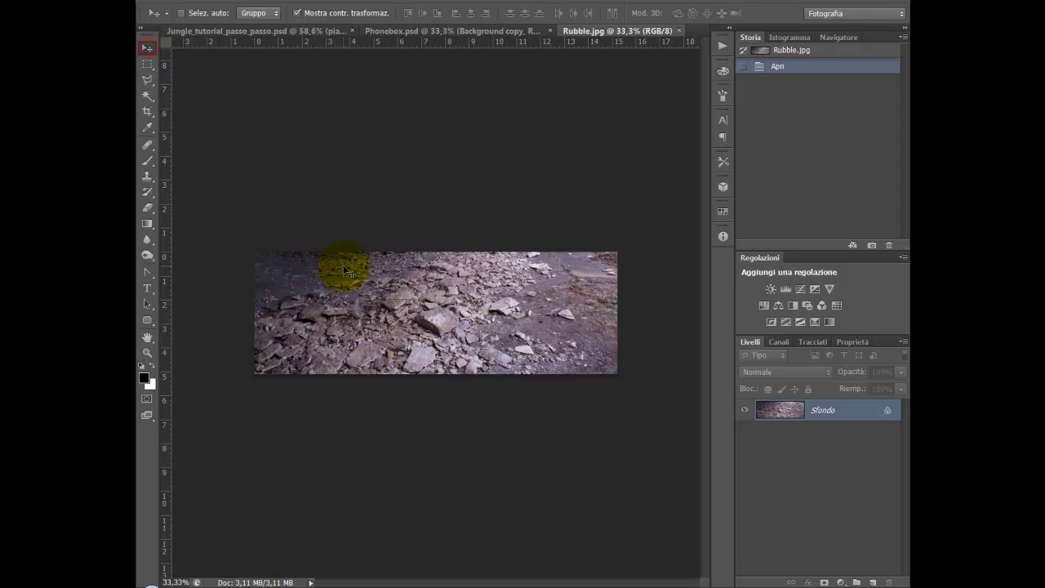
{"action": "mouse_move", "coordinate": [355, 293]}
{"action": "left_mouse_down"}
{"action": "mouse_move", "coordinate": [192, 39]}
{"action": "mouse_move", "coordinate": [196, 51]}
{"action": "left_mouse_up"}
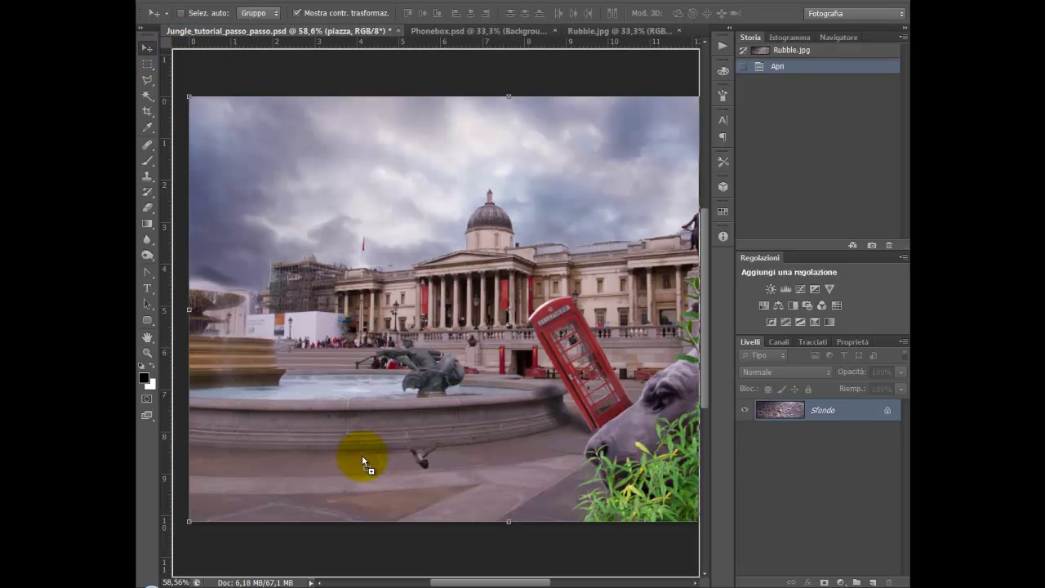
{"action": "mouse_move", "coordinate": [361, 461]}
{"action": "left_mouse_down"}
{"action": "mouse_move", "coordinate": [509, 496]}
{"action": "mouse_move", "coordinate": [505, 511]}
{"action": "mouse_move", "coordinate": [497, 492]}
{"action": "left_mouse_up"}
Set Livello 3's blend mode to Sovrapponi and nudge the rubble slightly right
{"action": "scroll", "coordinate": [816, 530], "scroll_direction": "down", "scroll_amount": 2}
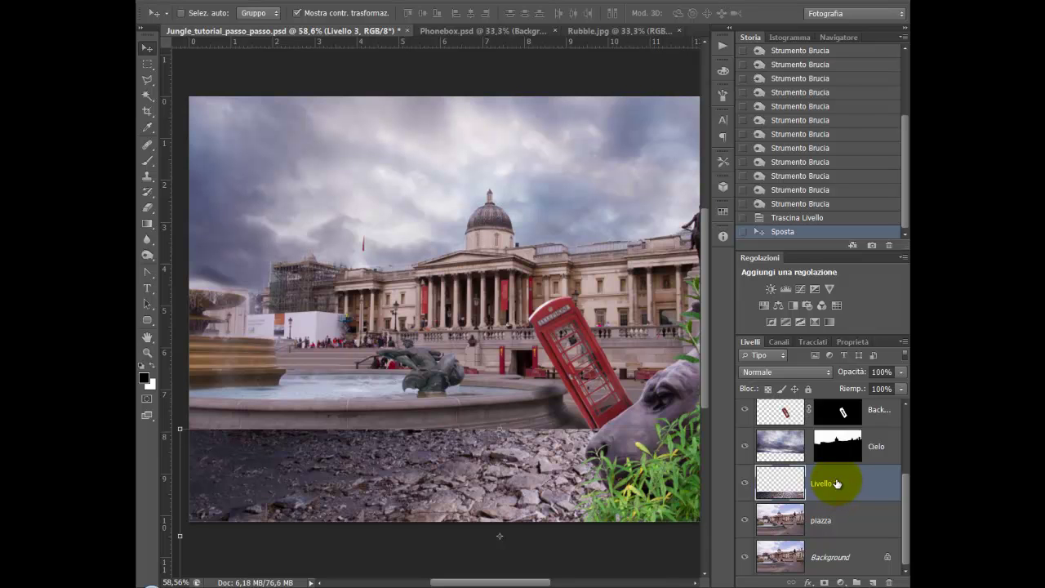
{"action": "left_click", "coordinate": [793, 371]}
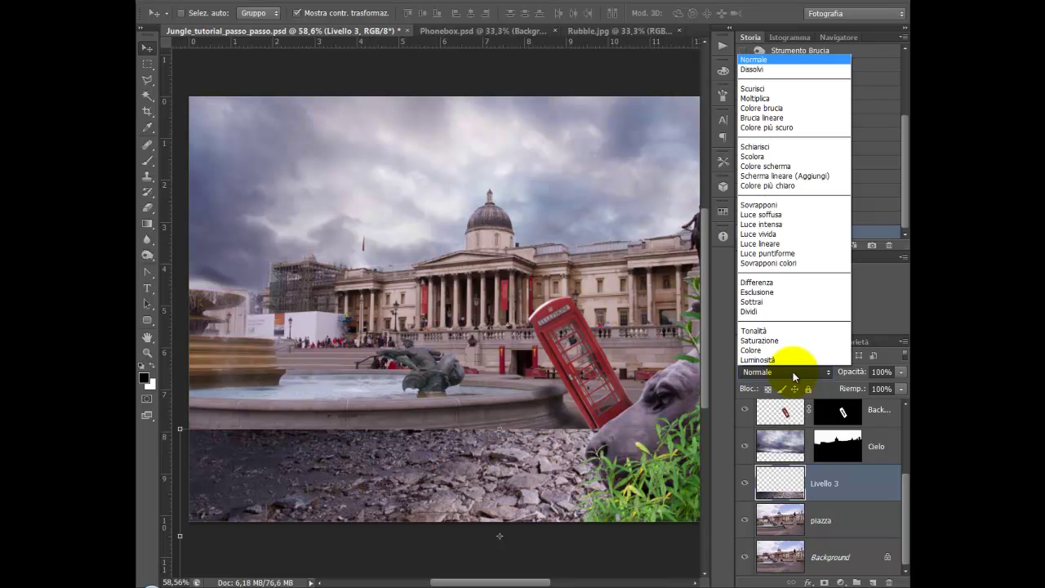
{"action": "left_click", "coordinate": [797, 205]}
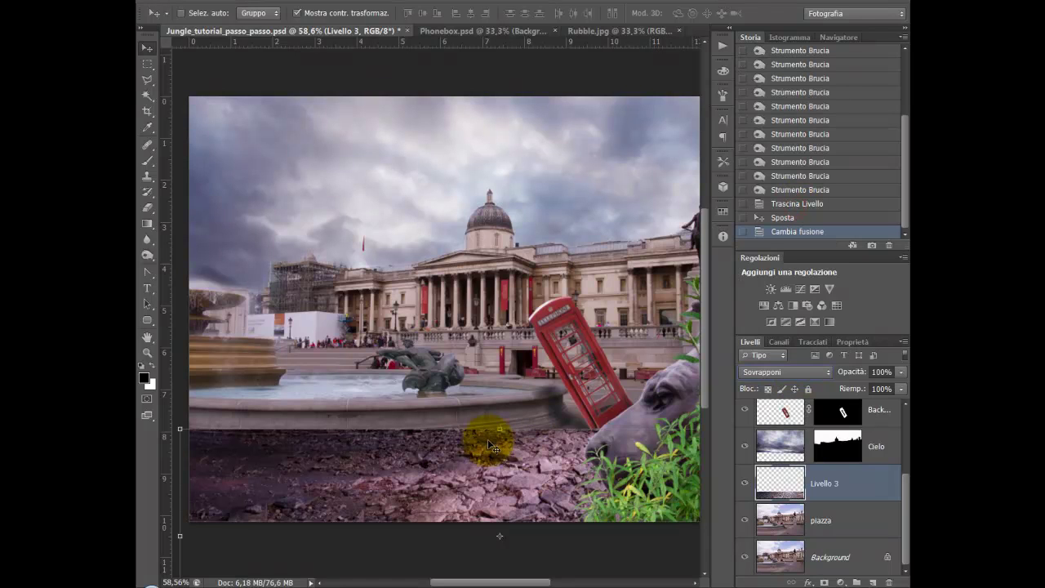
{"action": "left_click_drag", "start_coordinate": [503, 471], "coordinate": [504, 471]}
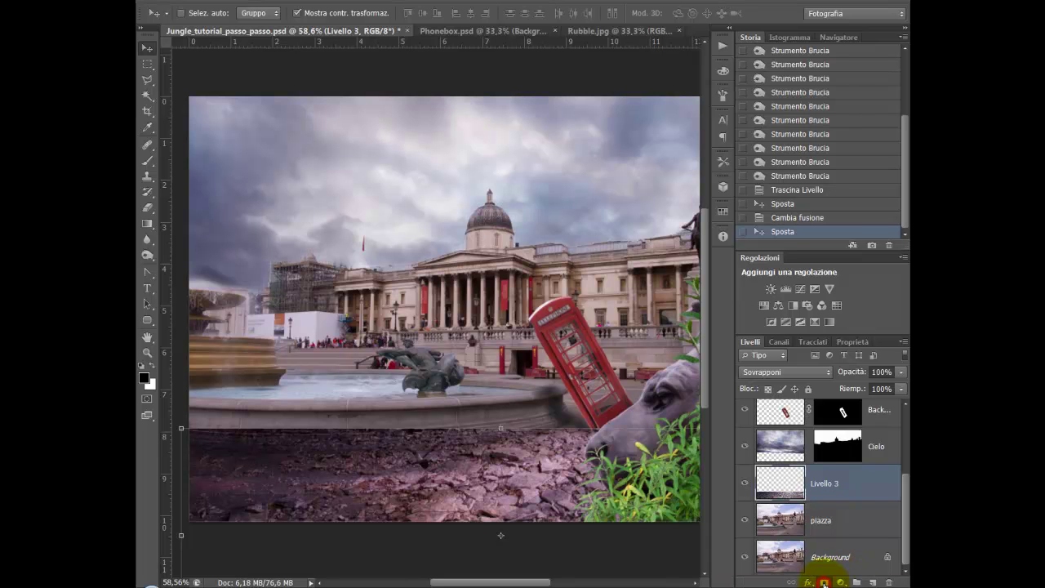
Mask Livello 3 and paint black in Normal mode along the fountain edge and lion
{"action": "left_click", "coordinate": [825, 583]}
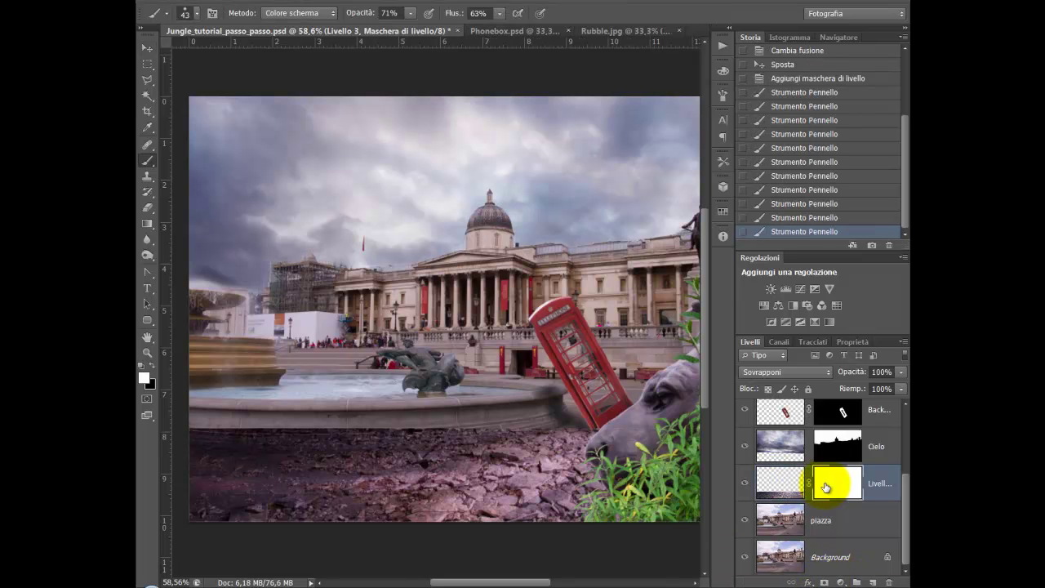
{"action": "left_click", "coordinate": [149, 365]}
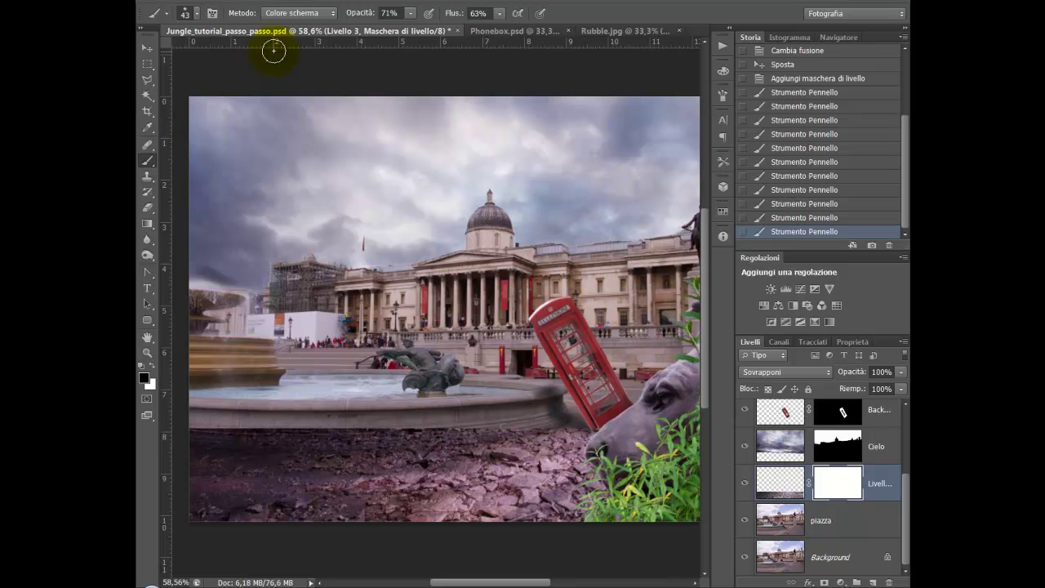
{"action": "left_click", "coordinate": [298, 13]}
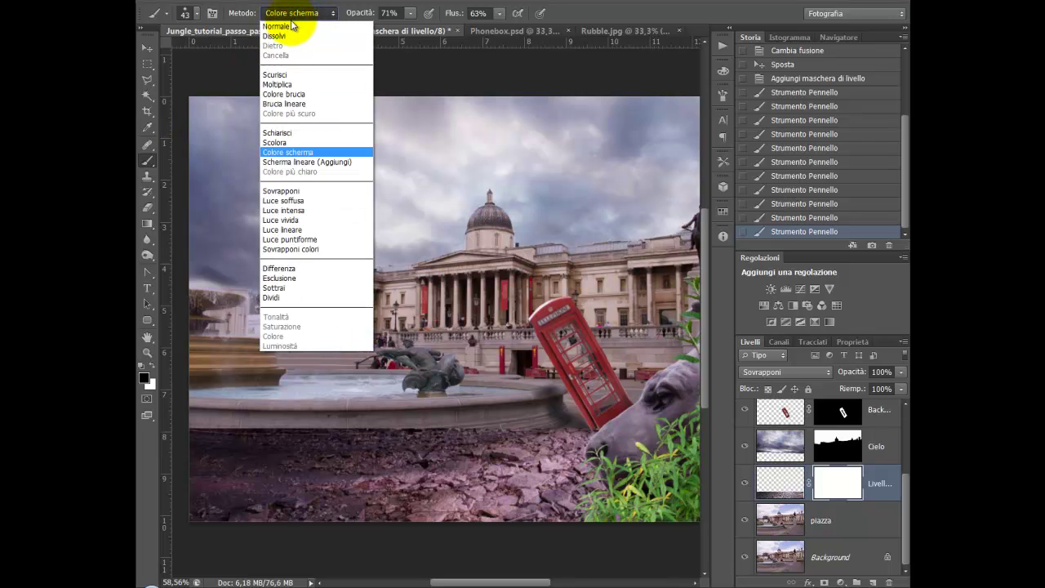
{"action": "left_click", "coordinate": [291, 26]}
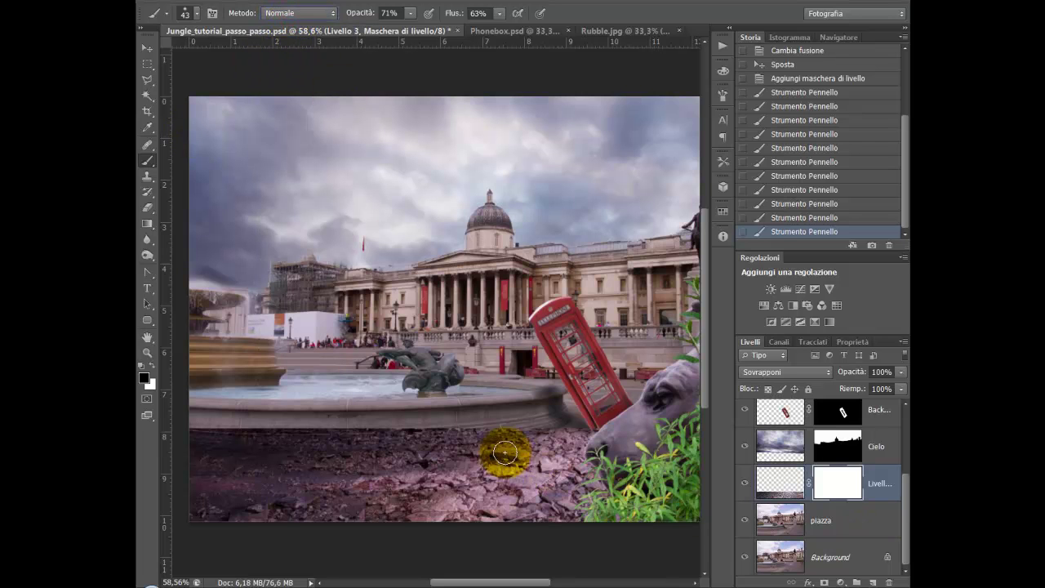
{"action": "left_click_drag", "start_coordinate": [509, 426], "coordinate": [443, 434]}
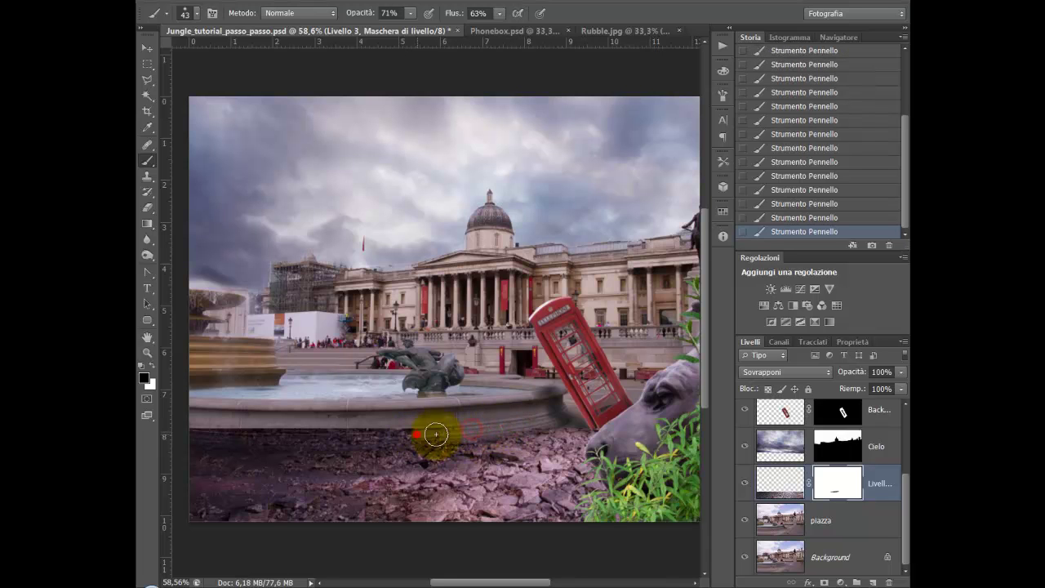
{"action": "mouse_move", "coordinate": [435, 433]}
{"action": "left_mouse_down"}
{"action": "mouse_move", "coordinate": [443, 439]}
{"action": "mouse_move", "coordinate": [314, 448]}
{"action": "mouse_move", "coordinate": [221, 427]}
{"action": "mouse_move", "coordinate": [303, 438]}
{"action": "mouse_move", "coordinate": [198, 438]}
{"action": "mouse_move", "coordinate": [296, 444]}
{"action": "mouse_move", "coordinate": [201, 447]}
{"action": "mouse_move", "coordinate": [275, 419]}
{"action": "mouse_move", "coordinate": [282, 432]}
{"action": "mouse_move", "coordinate": [583, 427]}
{"action": "mouse_move", "coordinate": [404, 433]}
{"action": "mouse_move", "coordinate": [145, 420]}
{"action": "mouse_move", "coordinate": [656, 408]}
{"action": "left_mouse_up"}
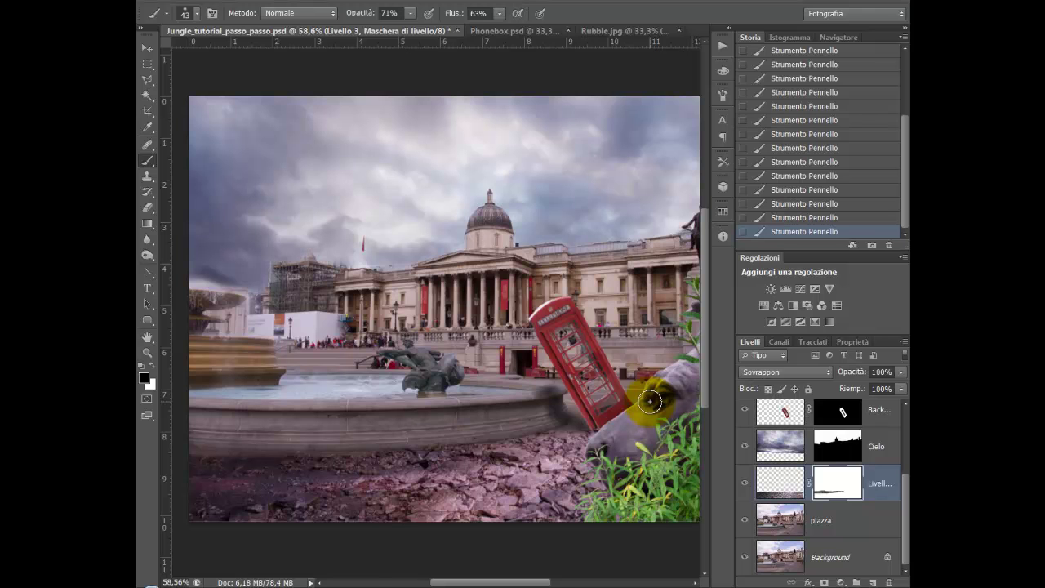
In Bridge, scroll the filmstrip back, compare the Big_trees thumbnails and open Big_trees.psd
{"action": "left_click", "coordinate": [334, 581]}
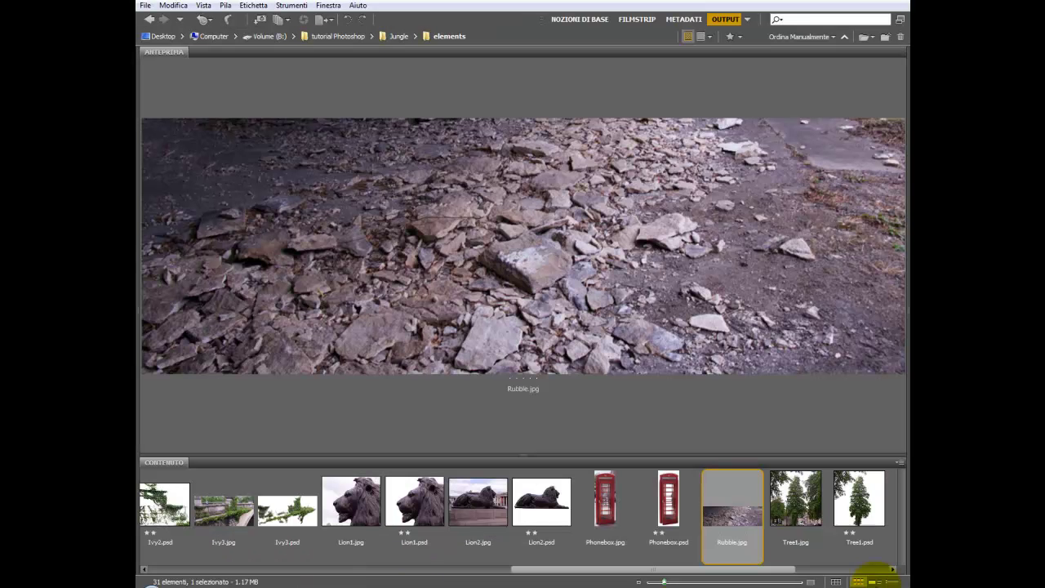
{"action": "left_click_drag", "start_coordinate": [751, 569], "coordinate": [173, 505]}
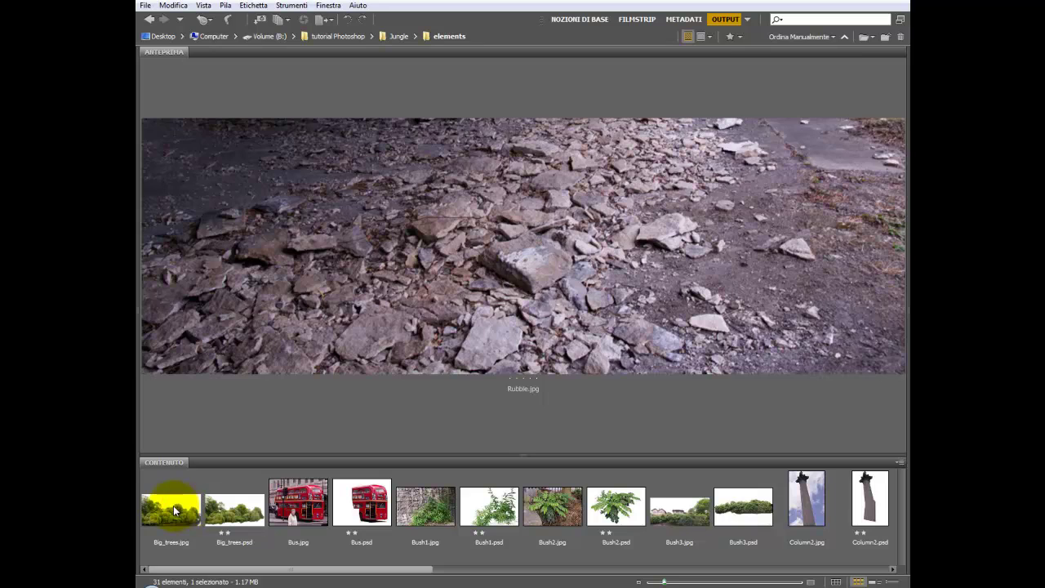
{"action": "left_click", "coordinate": [173, 509]}
{"action": "left_click", "coordinate": [226, 504]}
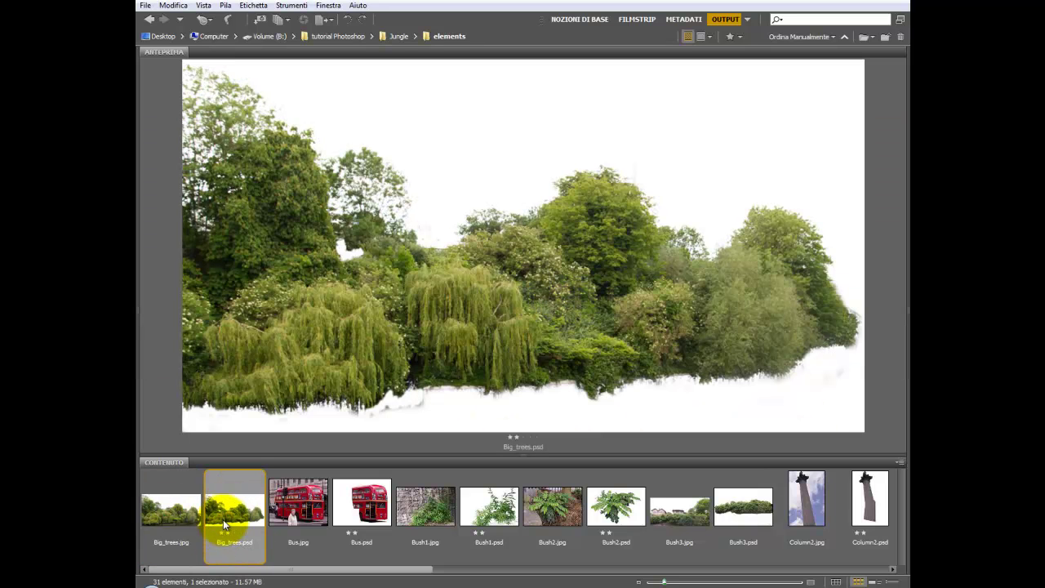
{"action": "double_click", "coordinate": [227, 519]}
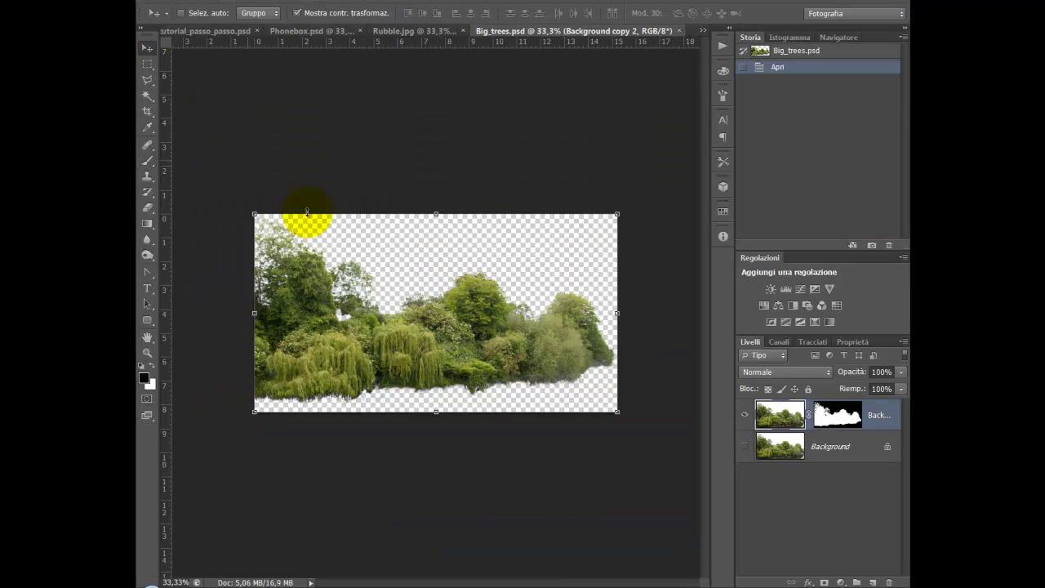
Bring the tree cut-out into the composite, shifted right, with its layer at the top of the stack
{"action": "mouse_move", "coordinate": [399, 328]}
{"action": "left_mouse_down"}
{"action": "mouse_move", "coordinate": [237, 35]}
{"action": "mouse_move", "coordinate": [346, 259]}
{"action": "left_mouse_up"}
{"action": "left_click_drag", "start_coordinate": [544, 312], "coordinate": [607, 312]}
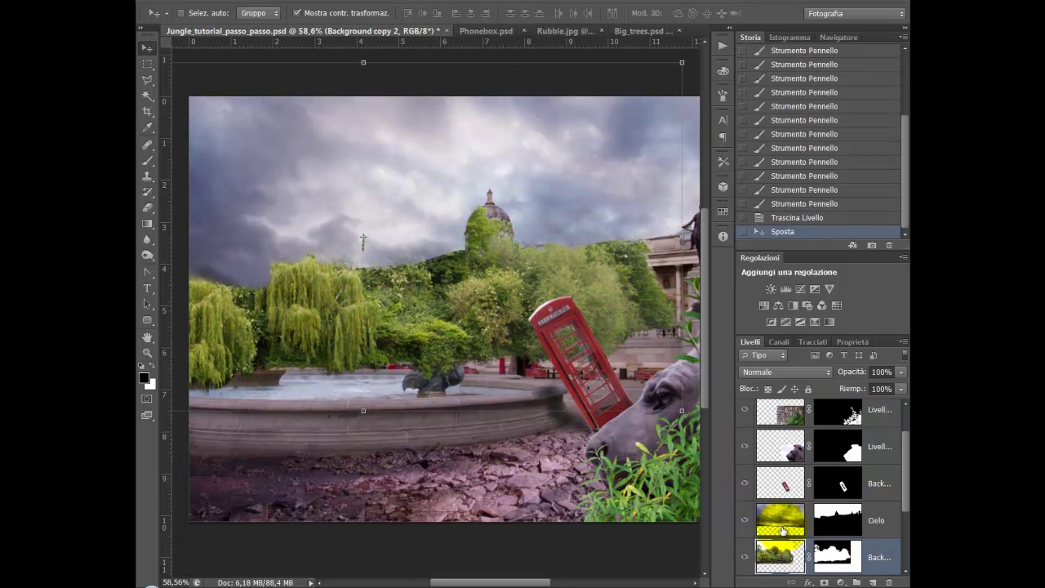
{"action": "left_click_drag", "start_coordinate": [800, 562], "coordinate": [799, 408]}
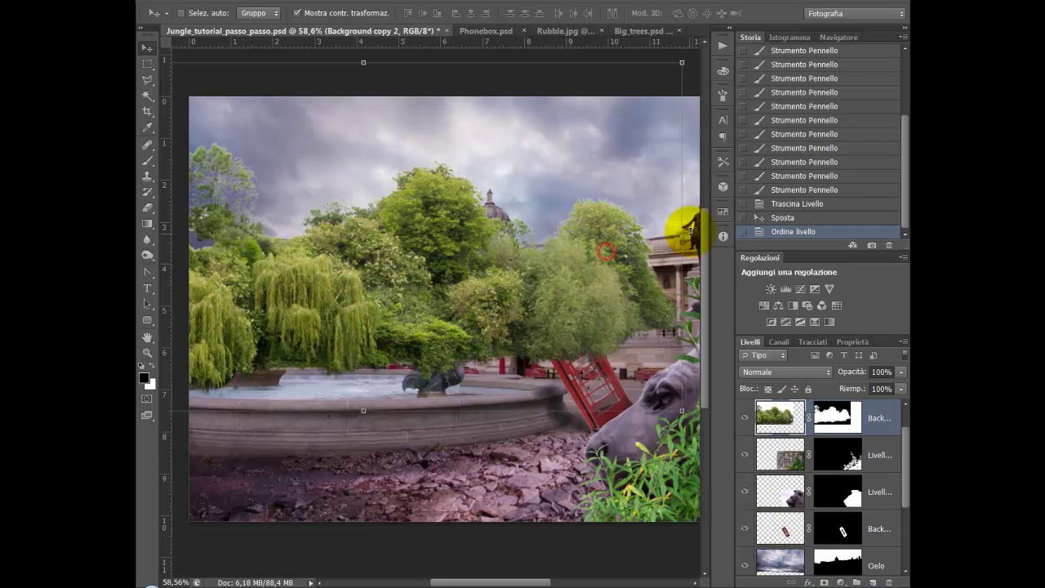
Scale the trees to about 46% behind the fountain, tilt them about 3 degrees, and commit
{"action": "left_click_drag", "start_coordinate": [441, 345], "coordinate": [495, 326]}
{"action": "mouse_move", "coordinate": [280, 408]}
{"action": "left_mouse_down"}
{"action": "mouse_move", "coordinate": [331, 371]}
{"action": "mouse_move", "coordinate": [466, 309]}
{"action": "left_mouse_up"}
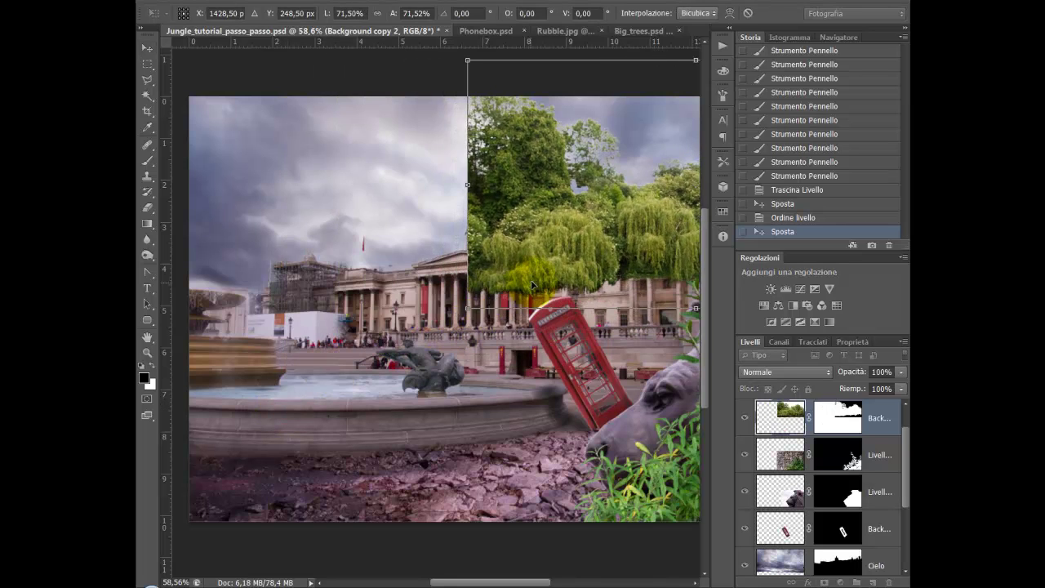
{"action": "left_click_drag", "start_coordinate": [534, 275], "coordinate": [249, 374]}
{"action": "mouse_move", "coordinate": [181, 408]}
{"action": "left_mouse_down"}
{"action": "mouse_move", "coordinate": [342, 320]}
{"action": "mouse_move", "coordinate": [223, 344]}
{"action": "left_mouse_up"}
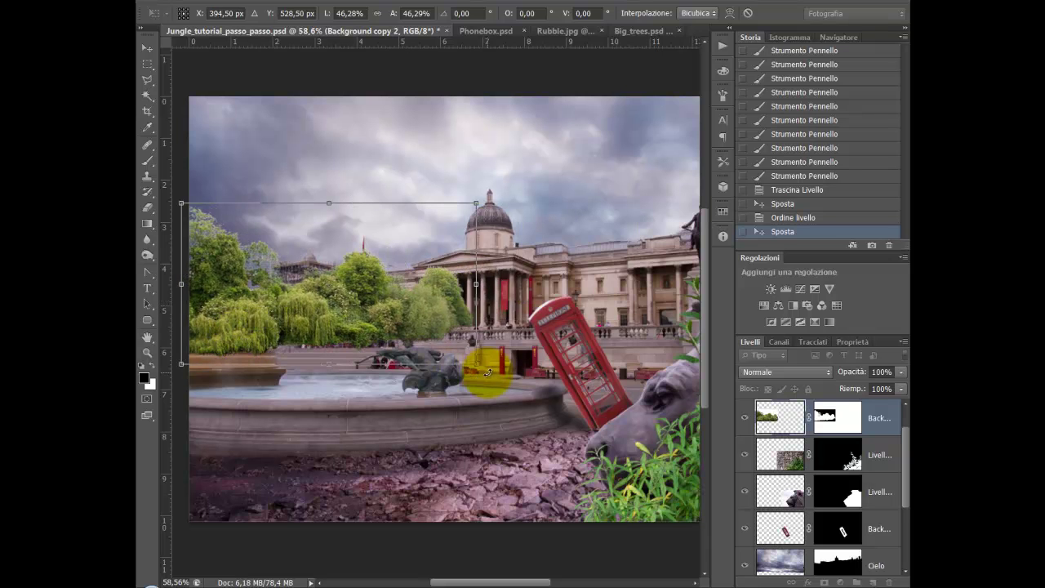
{"action": "left_click_drag", "start_coordinate": [488, 369], "coordinate": [384, 356]}
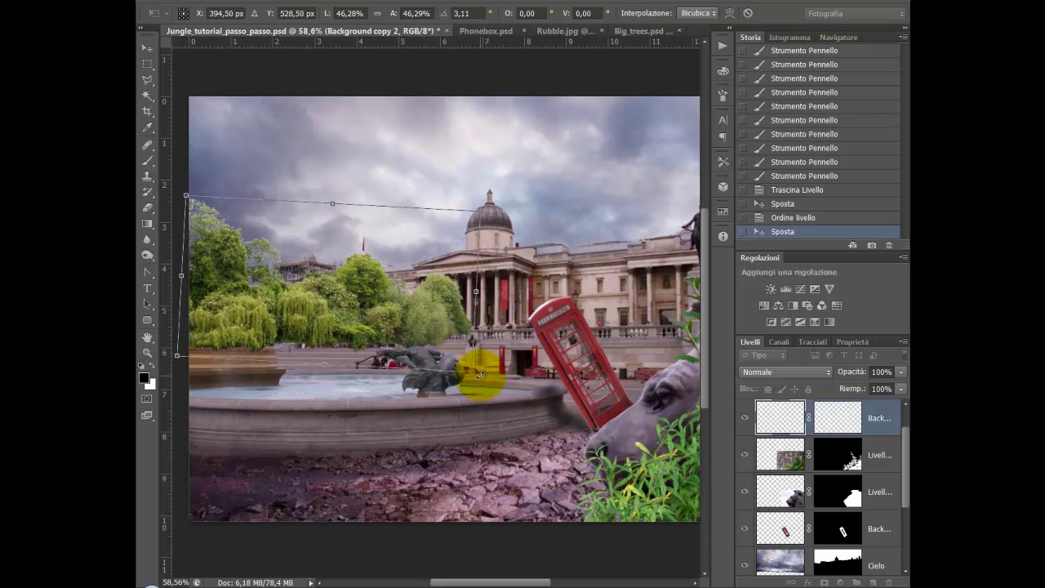
{"action": "key", "text": "Return"}
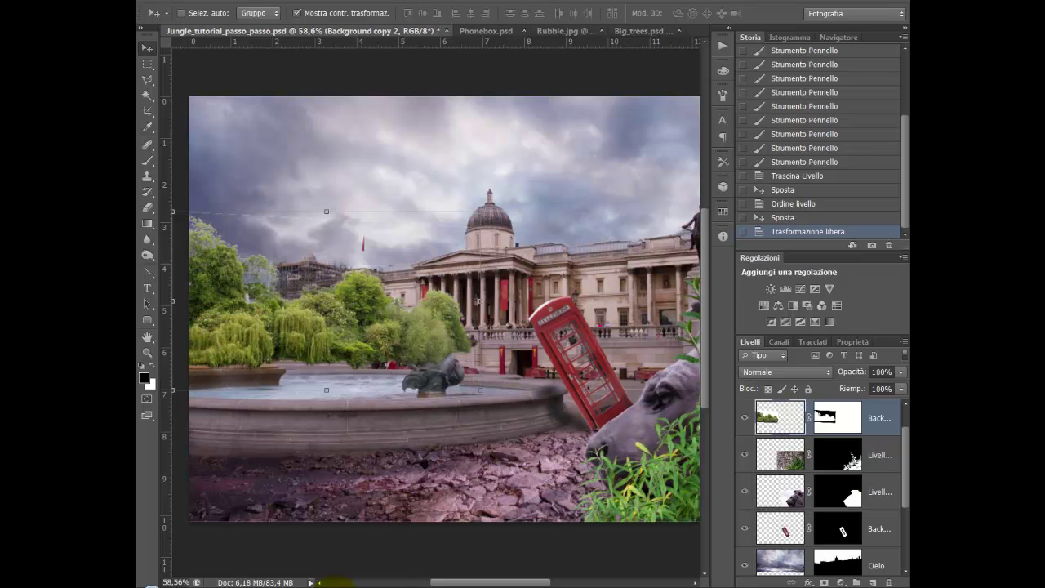
Browse the element files in Bridge and select the cut-out Bus.psd
{"action": "left_click", "coordinate": [331, 584]}
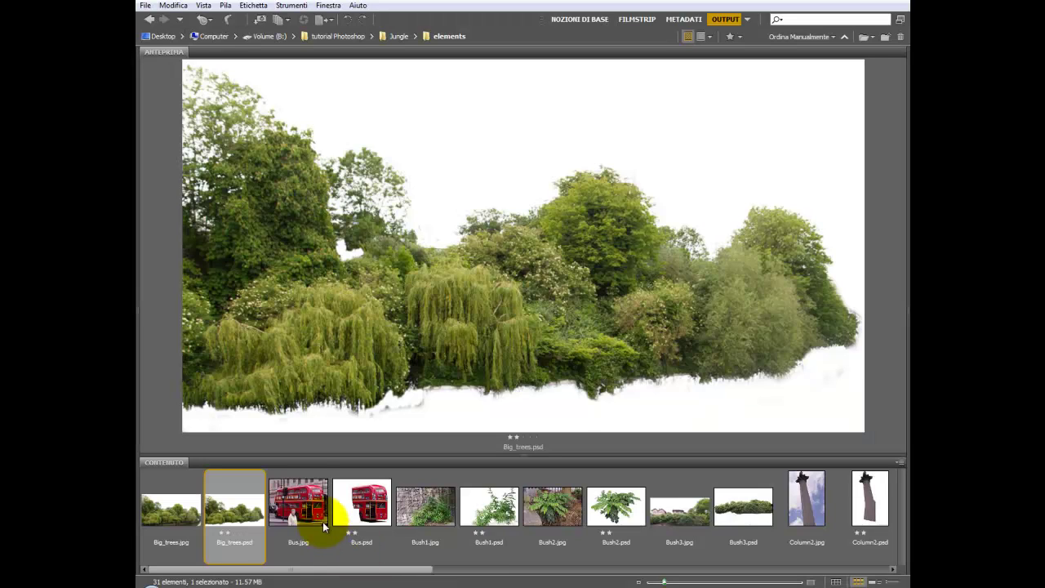
{"action": "left_click", "coordinate": [324, 527]}
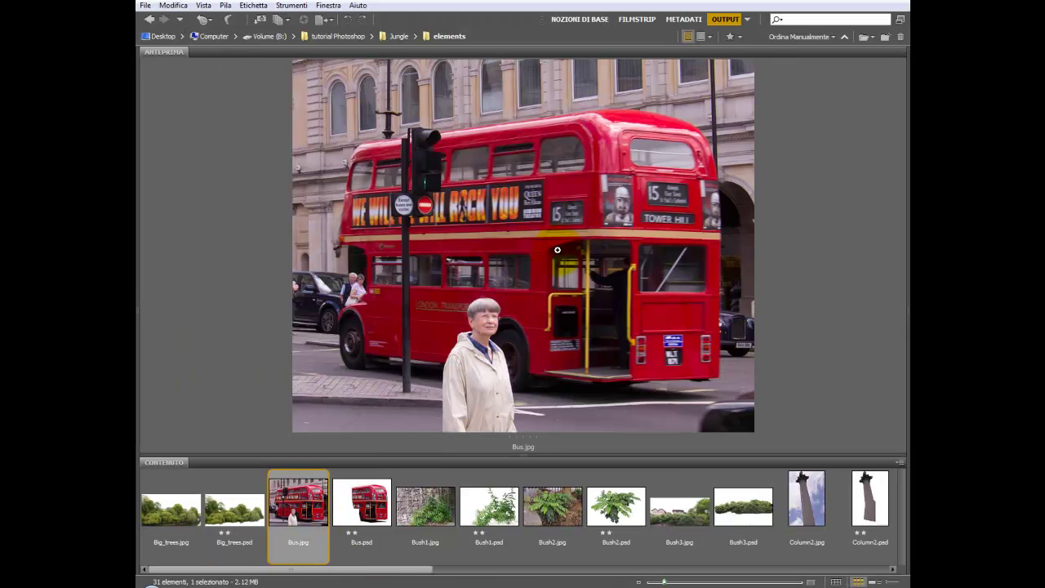
{"action": "left_click", "coordinate": [362, 501]}
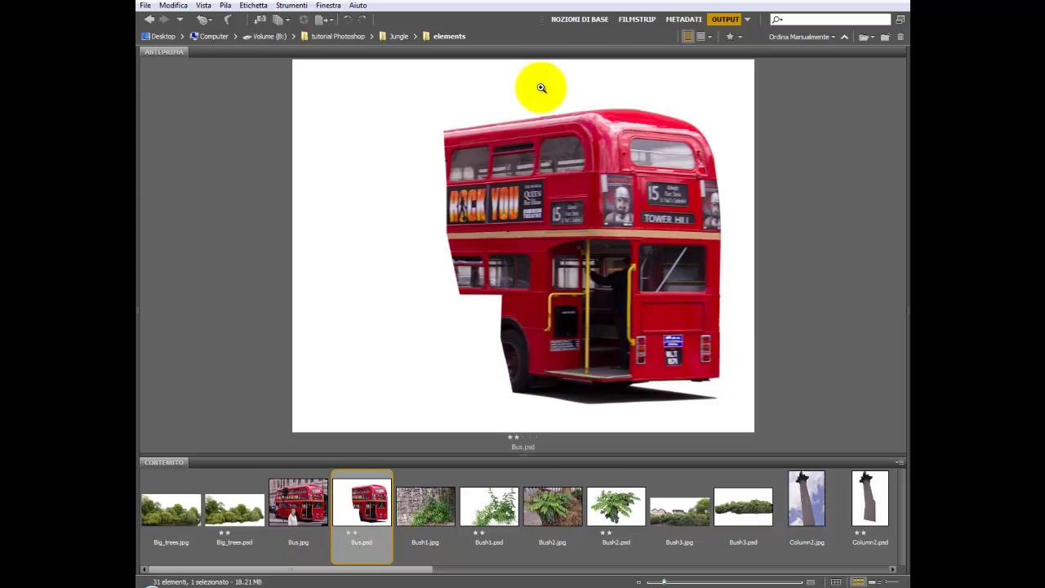
Open Bus.psd and drag the bus layer into the jungle composite
{"action": "double_click", "coordinate": [361, 502]}
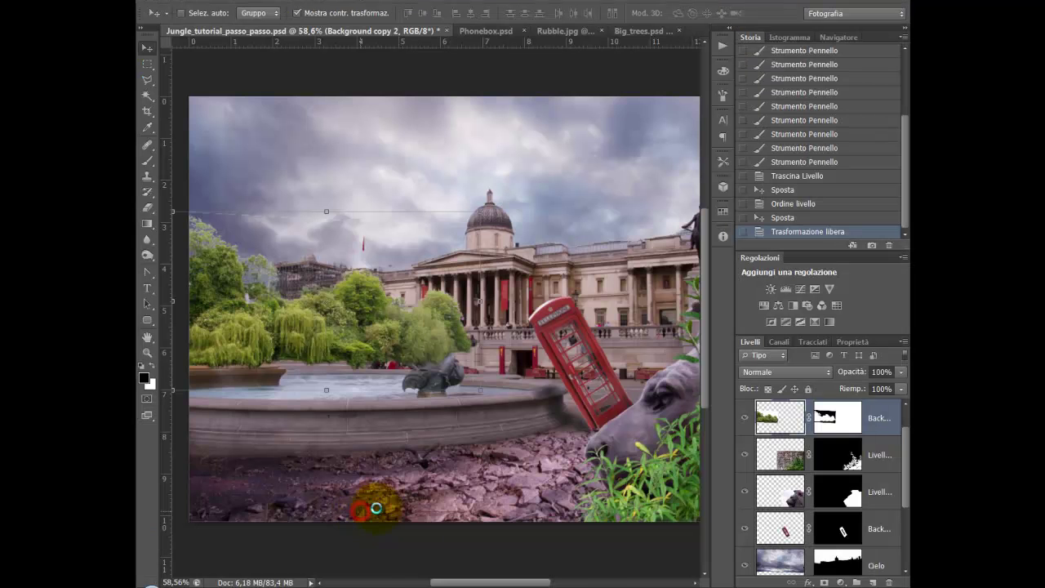
{"action": "mouse_move", "coordinate": [457, 277]}
{"action": "left_mouse_down"}
{"action": "mouse_move", "coordinate": [178, 22]}
{"action": "mouse_move", "coordinate": [328, 260]}
{"action": "mouse_move", "coordinate": [330, 425]}
{"action": "left_mouse_up"}
{"action": "mouse_move", "coordinate": [353, 282]}
{"action": "left_mouse_down"}
{"action": "mouse_move", "coordinate": [342, 307]}
{"action": "mouse_move", "coordinate": [340, 231]}
{"action": "mouse_move", "coordinate": [315, 242]}
{"action": "left_mouse_up"}
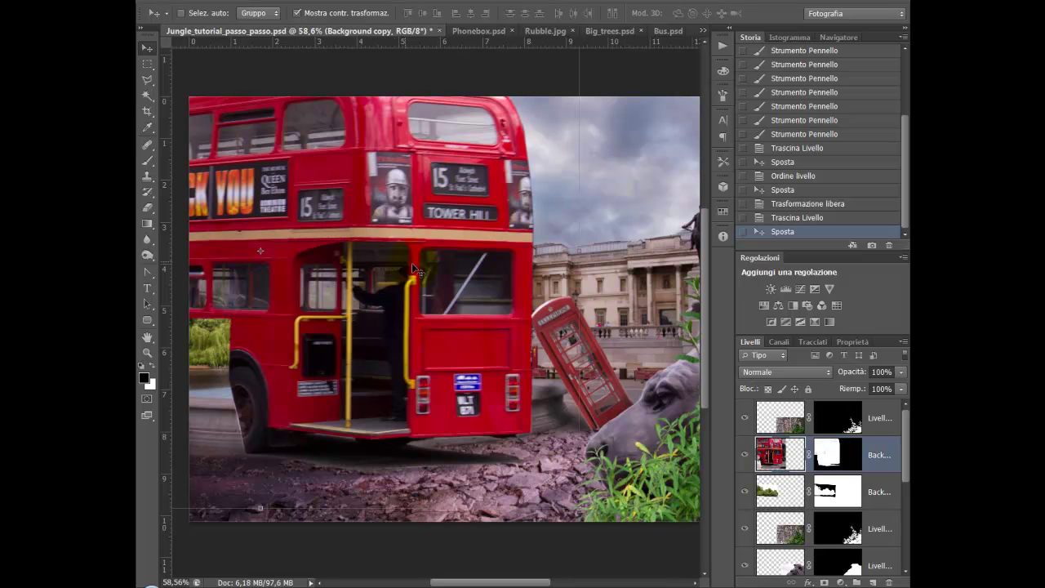
{"action": "left_click_drag", "start_coordinate": [419, 258], "coordinate": [433, 273]}
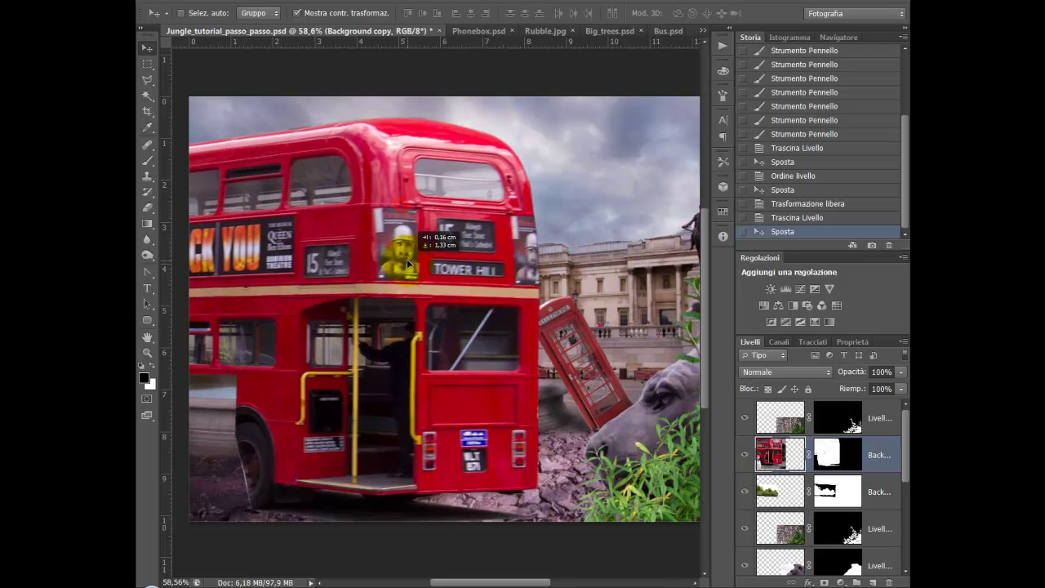
Free Transform the bus down to about 17% and place it among the trees behind the fountain
{"action": "key", "text": "ctrl+t"}
{"action": "left_click_drag", "start_coordinate": [639, 509], "coordinate": [432, 240]}
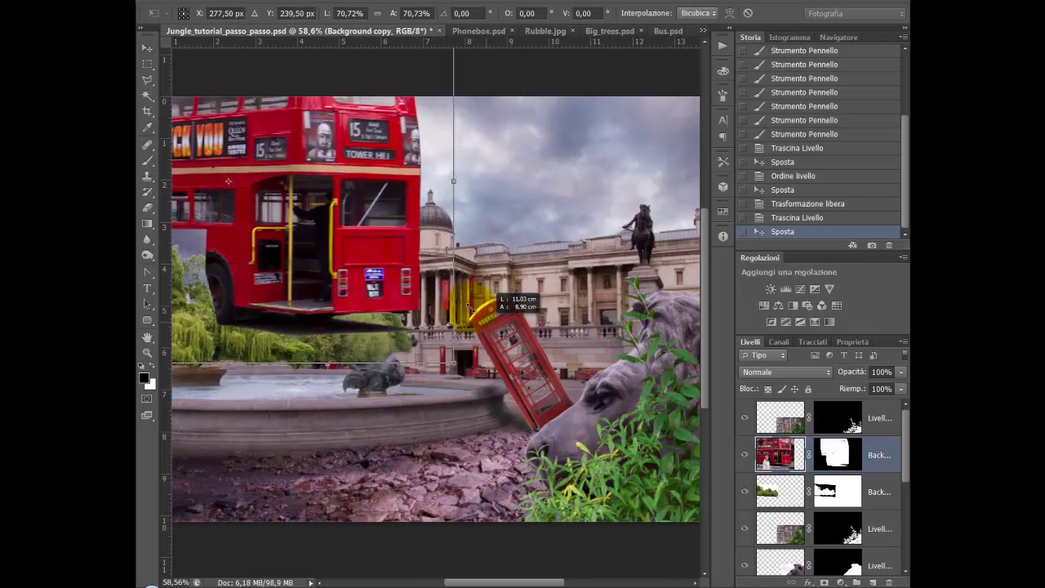
{"action": "left_click_drag", "start_coordinate": [324, 243], "coordinate": [450, 358]}
{"action": "mouse_move", "coordinate": [545, 499]}
{"action": "left_mouse_down"}
{"action": "mouse_move", "coordinate": [410, 330]}
{"action": "mouse_move", "coordinate": [291, 240]}
{"action": "mouse_move", "coordinate": [315, 331]}
{"action": "mouse_move", "coordinate": [359, 394]}
{"action": "mouse_move", "coordinate": [340, 363]}
{"action": "left_mouse_up"}
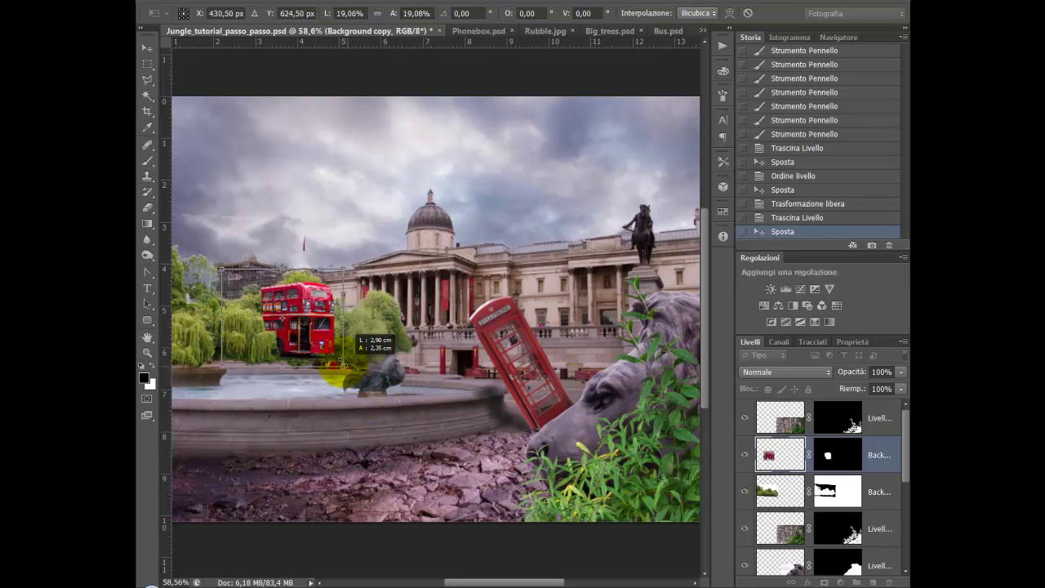
{"action": "left_click_drag", "start_coordinate": [299, 324], "coordinate": [321, 331]}
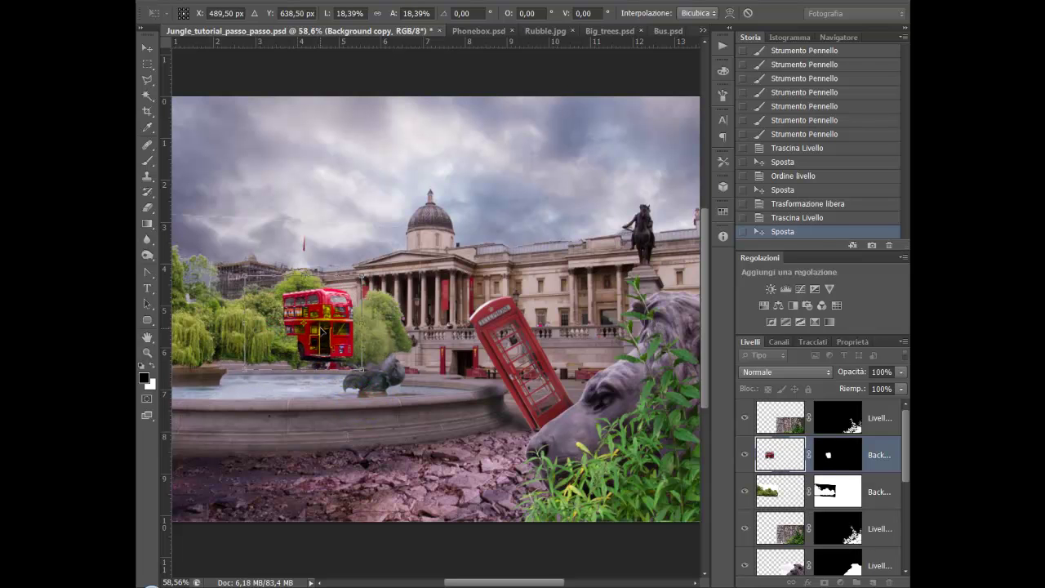
{"action": "scroll", "coordinate": [362, 372], "scroll_direction": "up", "scroll_amount": 5}
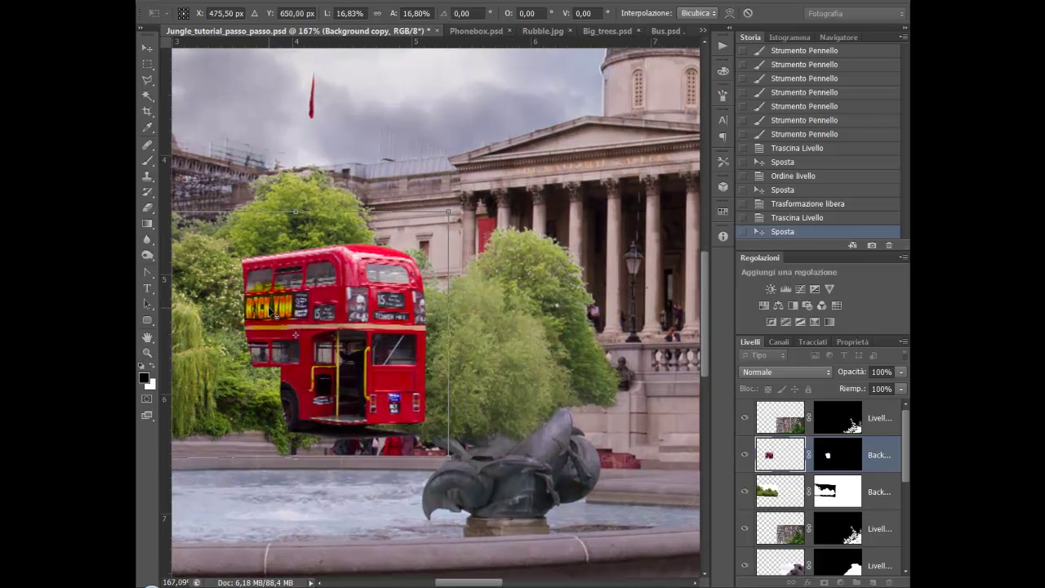
{"action": "left_click_drag", "start_coordinate": [369, 359], "coordinate": [387, 382]}
{"action": "key", "text": "Return"}
Paint the bus layer mask with a 50 px brush to hide its left edge behind the trees
{"action": "left_click", "coordinate": [808, 454]}
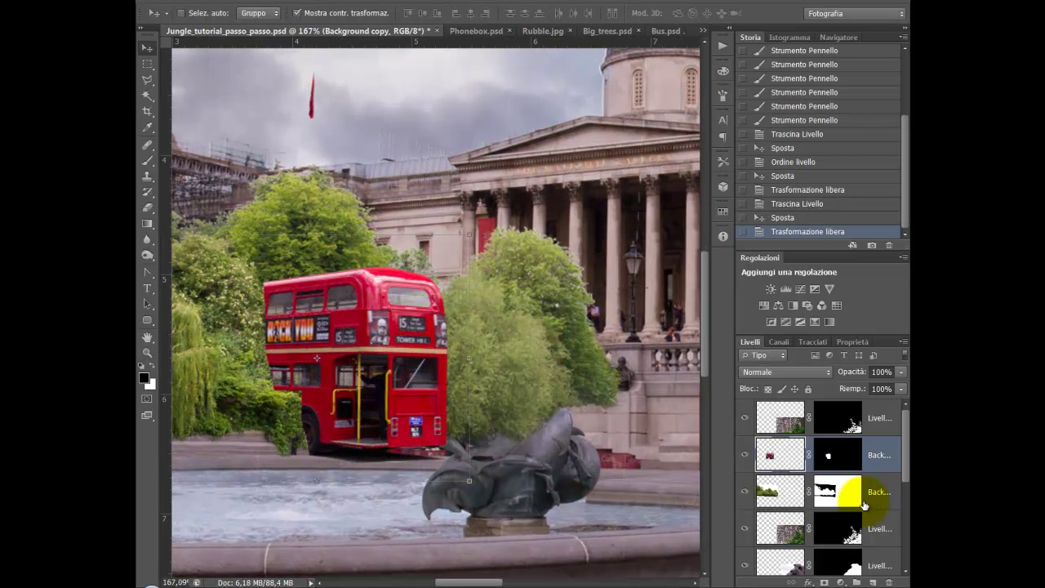
{"action": "key", "text": "b"}
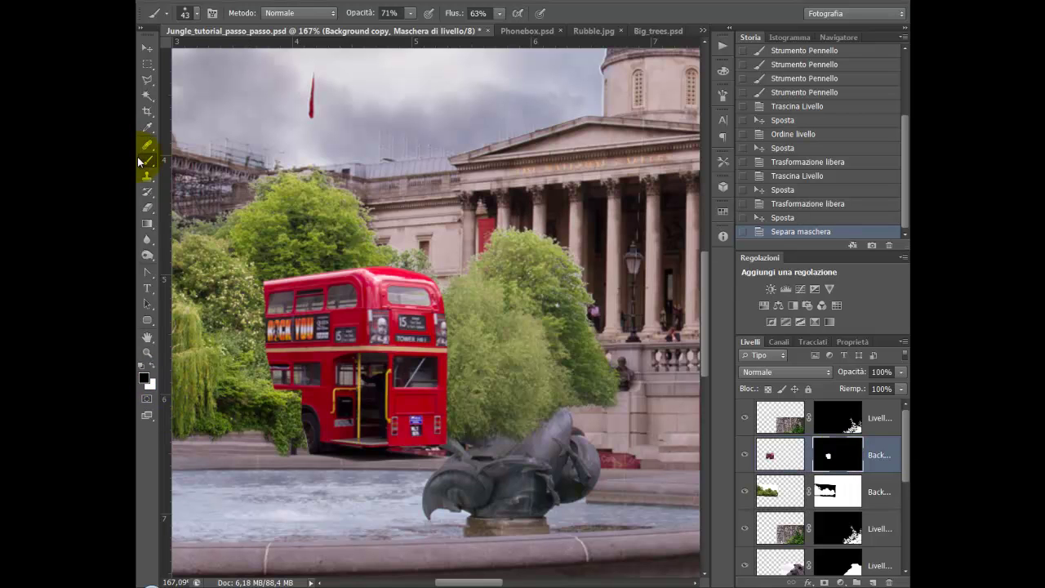
{"action": "left_click_drag", "start_coordinate": [251, 244], "coordinate": [239, 245]}
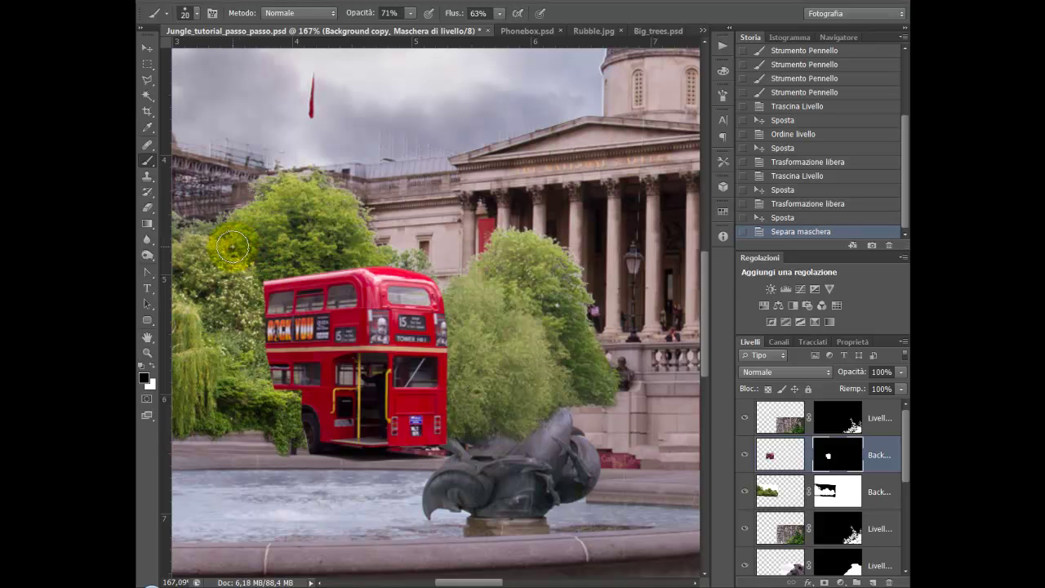
{"action": "mouse_move", "coordinate": [256, 285]}
{"action": "left_mouse_down"}
{"action": "mouse_move", "coordinate": [263, 306]}
{"action": "mouse_move", "coordinate": [266, 288]}
{"action": "mouse_move", "coordinate": [335, 267]}
{"action": "left_mouse_up"}
{"action": "mouse_move", "coordinate": [269, 302]}
{"action": "left_mouse_down"}
{"action": "mouse_move", "coordinate": [298, 274]}
{"action": "mouse_move", "coordinate": [269, 304]}
{"action": "mouse_move", "coordinate": [257, 341]}
{"action": "mouse_move", "coordinate": [252, 326]}
{"action": "left_mouse_up"}
{"action": "mouse_move", "coordinate": [254, 335]}
{"action": "left_mouse_down"}
{"action": "mouse_move", "coordinate": [249, 311]}
{"action": "mouse_move", "coordinate": [254, 359]}
{"action": "mouse_move", "coordinate": [290, 412]}
{"action": "left_mouse_up"}
{"action": "mouse_move", "coordinate": [278, 375]}
{"action": "left_mouse_down"}
{"action": "mouse_move", "coordinate": [294, 400]}
{"action": "mouse_move", "coordinate": [291, 455]}
{"action": "mouse_move", "coordinate": [329, 460]}
{"action": "mouse_move", "coordinate": [286, 455]}
{"action": "mouse_move", "coordinate": [408, 466]}
{"action": "mouse_move", "coordinate": [391, 473]}
{"action": "left_mouse_up"}
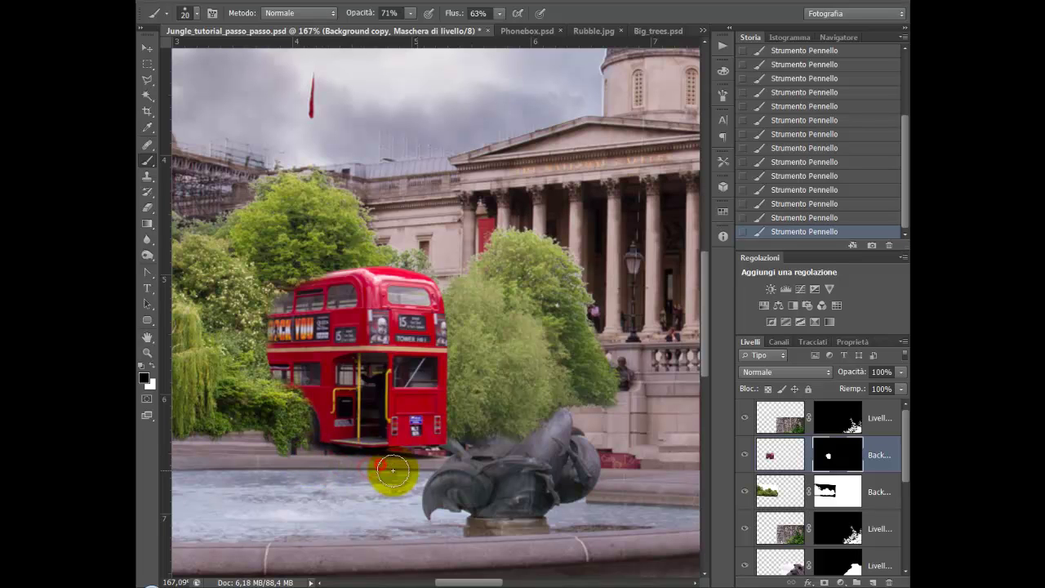
{"action": "key", "text": "ctrl+0"}
Open the ivy cut-out Ivy1.psd from Bridge
{"action": "left_click", "coordinate": [361, 455]}
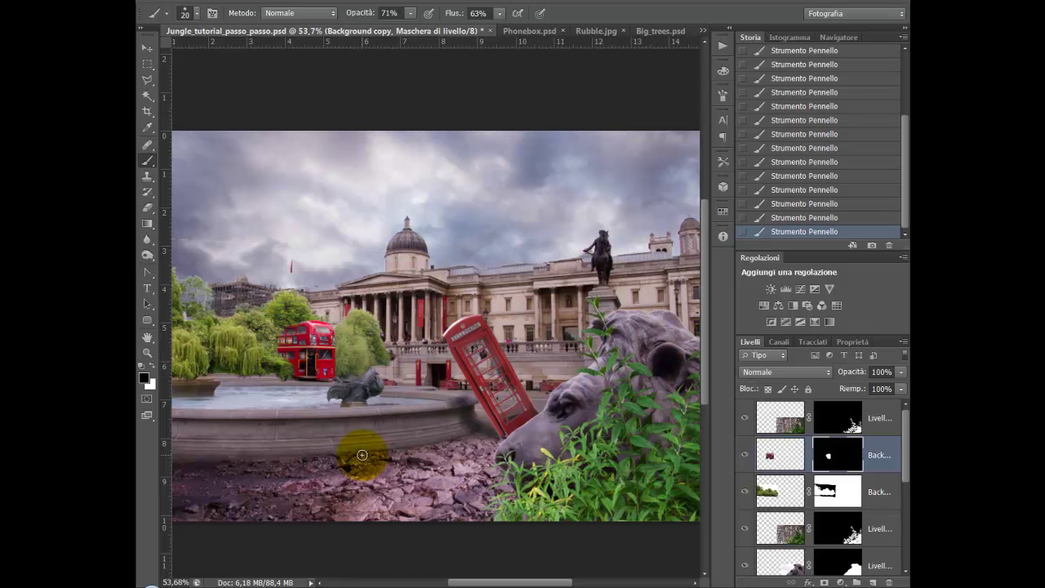
{"action": "left_click_drag", "start_coordinate": [362, 461], "coordinate": [370, 573]}
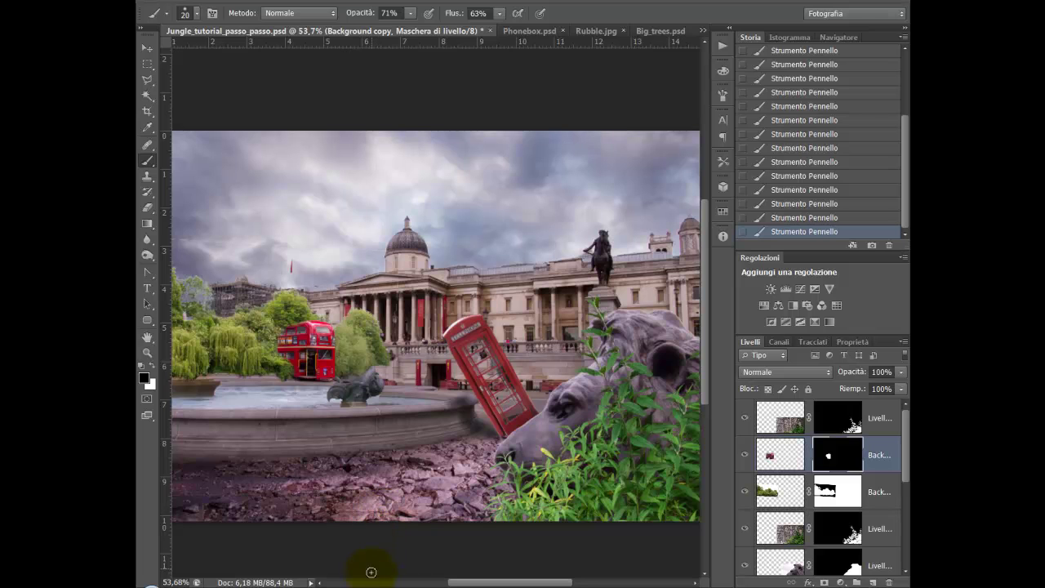
{"action": "left_click", "coordinate": [423, 511]}
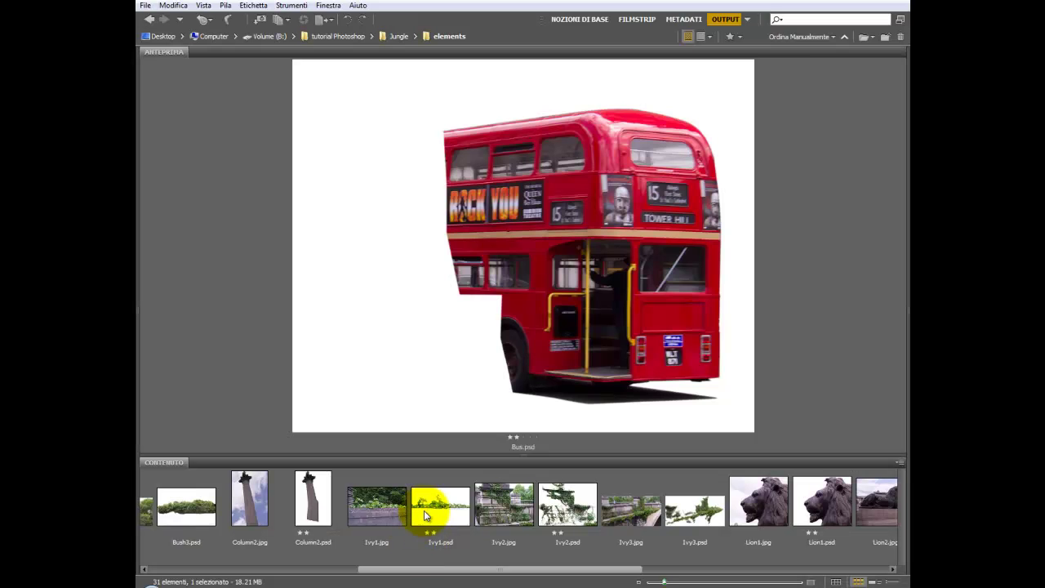
{"action": "double_click", "coordinate": [423, 513]}
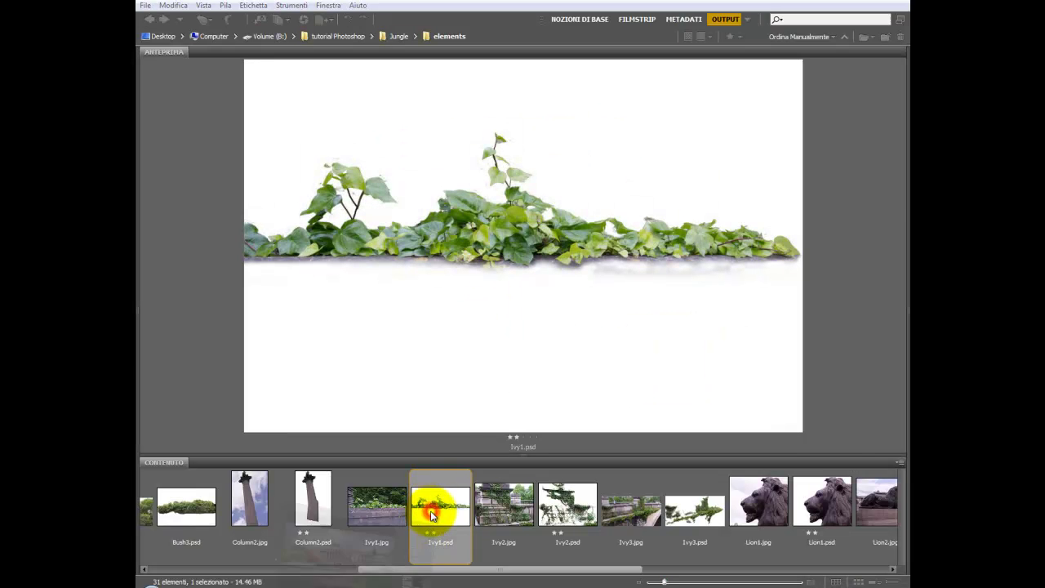
{"action": "key", "text": "v"}
{"action": "left_click", "coordinate": [326, 237]}
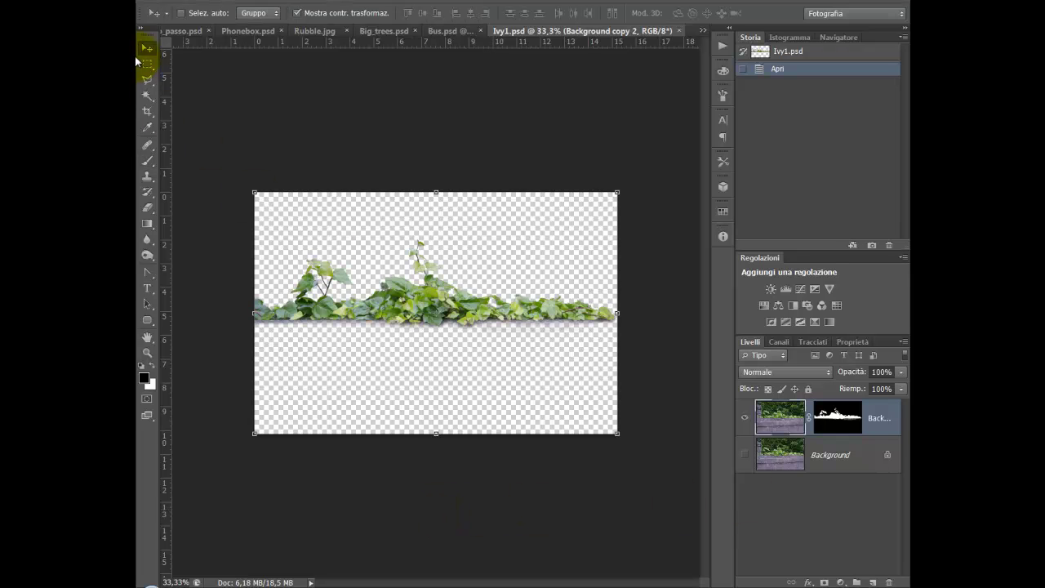
Place the ivy at 44% along the fountain rim's left side, then bring in the Tree1 cut-out
{"action": "mouse_move", "coordinate": [402, 253]}
{"action": "left_mouse_down"}
{"action": "mouse_move", "coordinate": [370, 256]}
{"action": "mouse_move", "coordinate": [356, 312]}
{"action": "mouse_move", "coordinate": [367, 392]}
{"action": "mouse_move", "coordinate": [424, 404]}
{"action": "mouse_move", "coordinate": [307, 370]}
{"action": "left_mouse_up"}
{"action": "left_click_drag", "start_coordinate": [208, 569], "coordinate": [554, 382]}
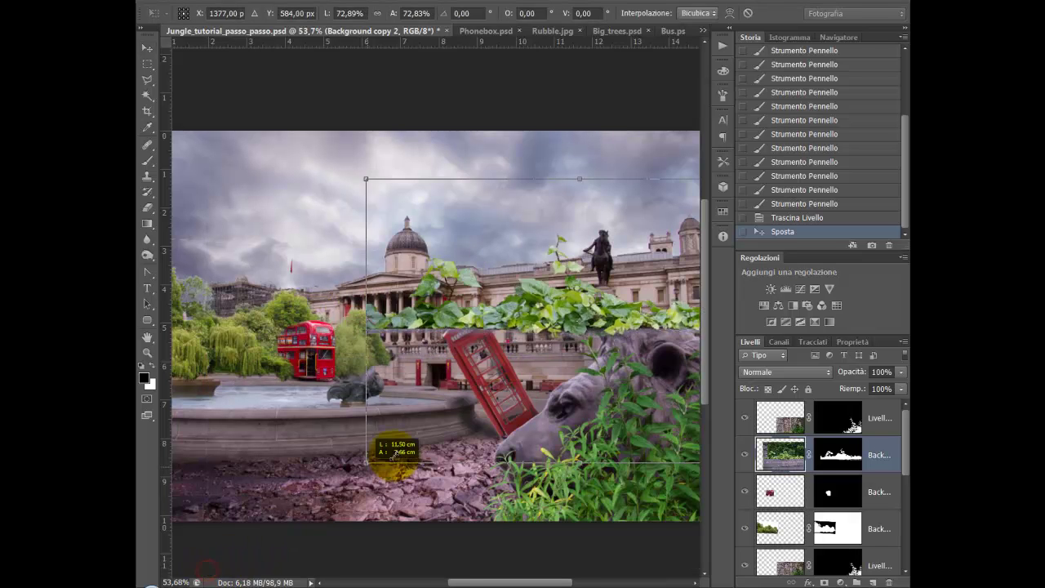
{"action": "left_click_drag", "start_coordinate": [606, 245], "coordinate": [343, 432]}
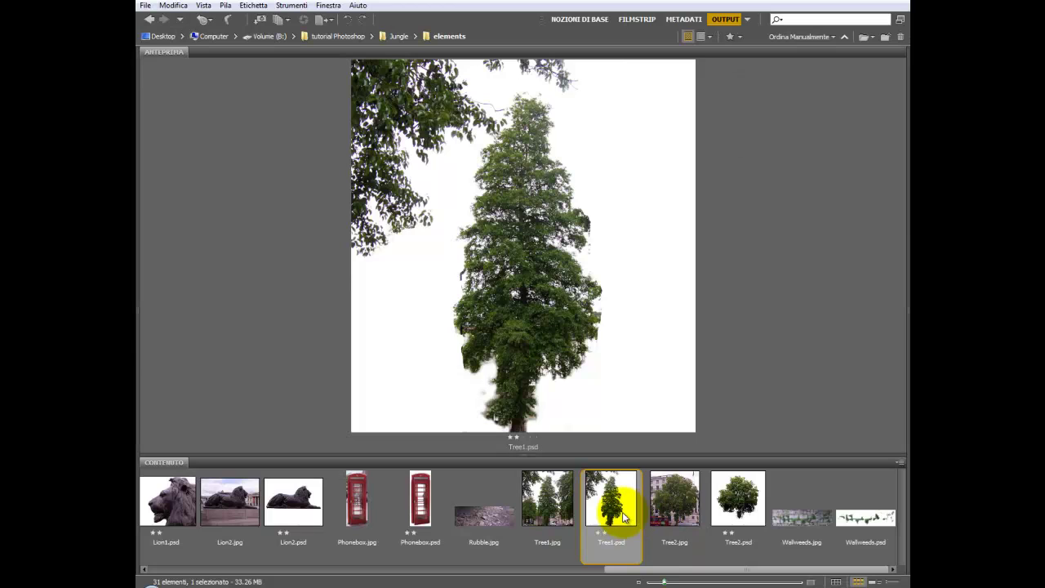
{"action": "double_click", "coordinate": [624, 516]}
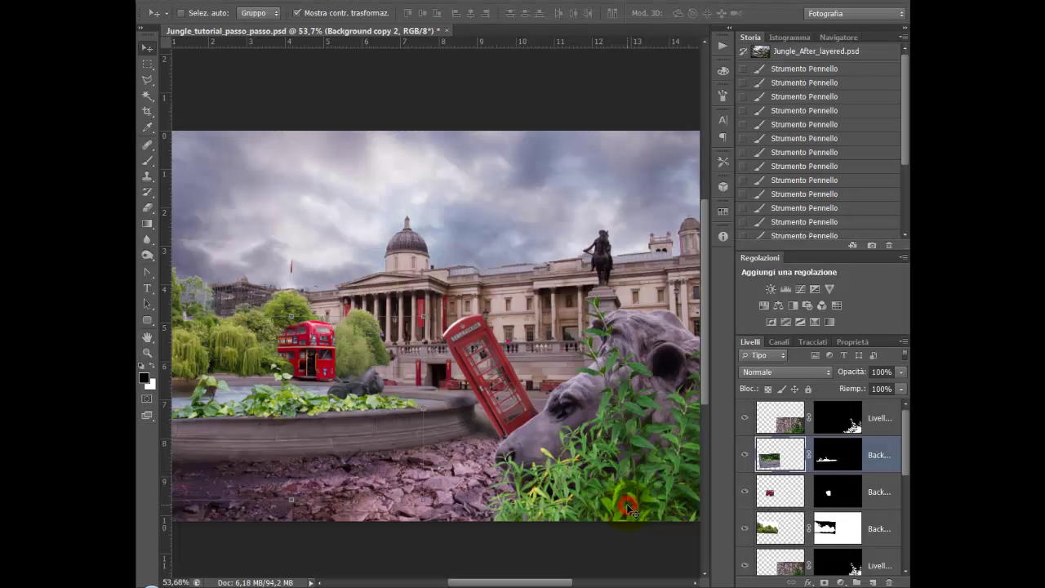
{"action": "mouse_move", "coordinate": [221, 73]}
{"action": "left_mouse_down"}
{"action": "mouse_move", "coordinate": [198, 33]}
{"action": "mouse_move", "coordinate": [324, 335]}
{"action": "left_mouse_up"}
Position the Tree1 foliage so its branches overhang the top-left of the square
{"action": "mouse_move", "coordinate": [224, 220]}
{"action": "left_mouse_down"}
{"action": "mouse_move", "coordinate": [296, 251]}
{"action": "mouse_move", "coordinate": [362, 302]}
{"action": "mouse_move", "coordinate": [373, 266]}
{"action": "mouse_move", "coordinate": [368, 240]}
{"action": "mouse_move", "coordinate": [356, 238]}
{"action": "mouse_move", "coordinate": [369, 243]}
{"action": "left_mouse_up"}
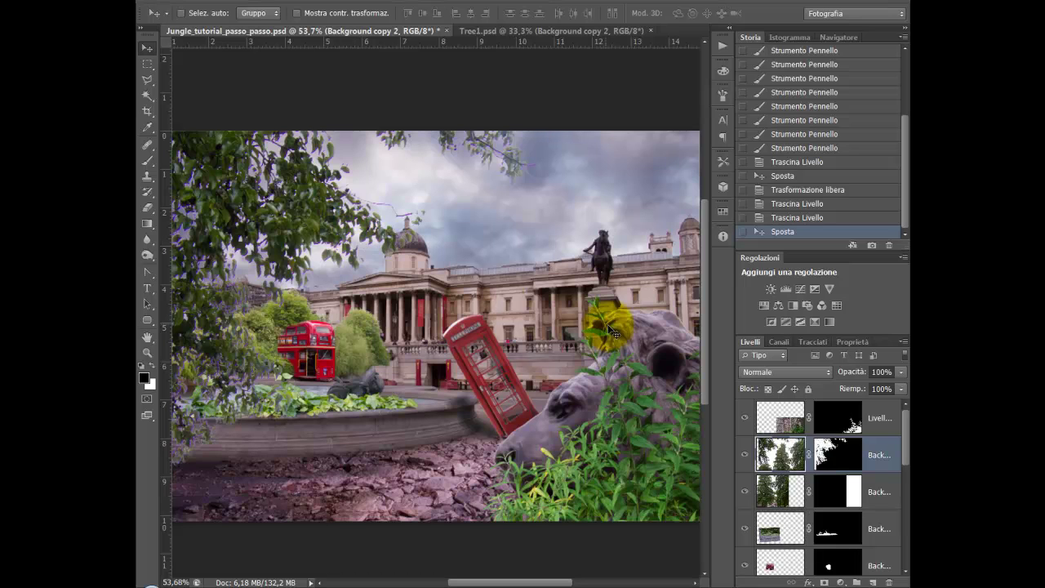